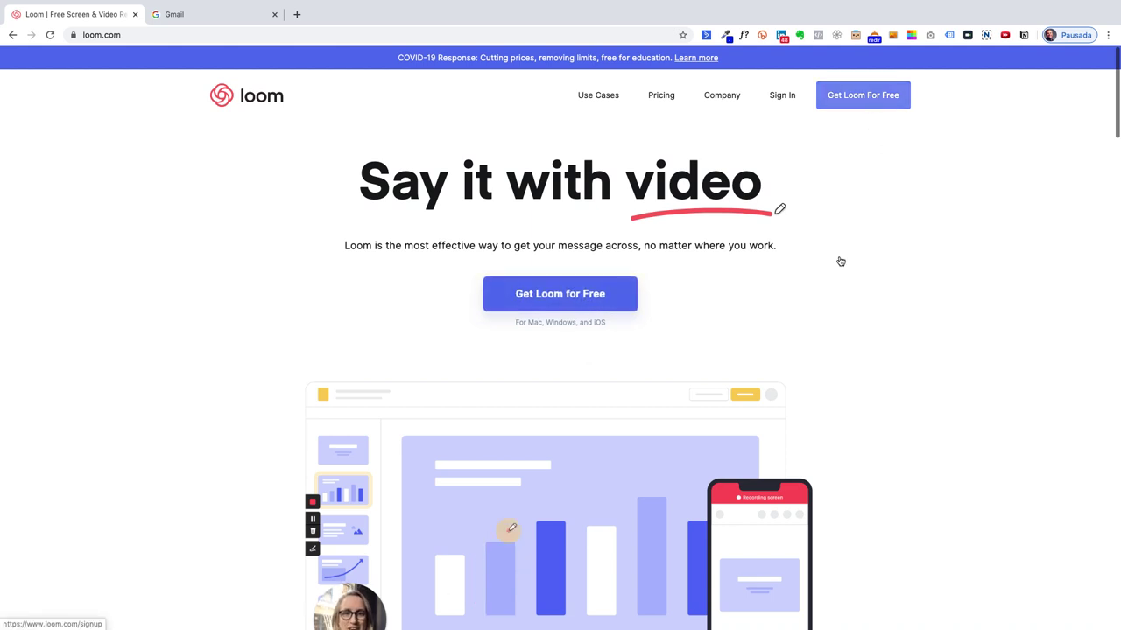
Open Loom's free sign-up page, and switch to Gmail to start creating a Google account for personal use
click(566, 299)
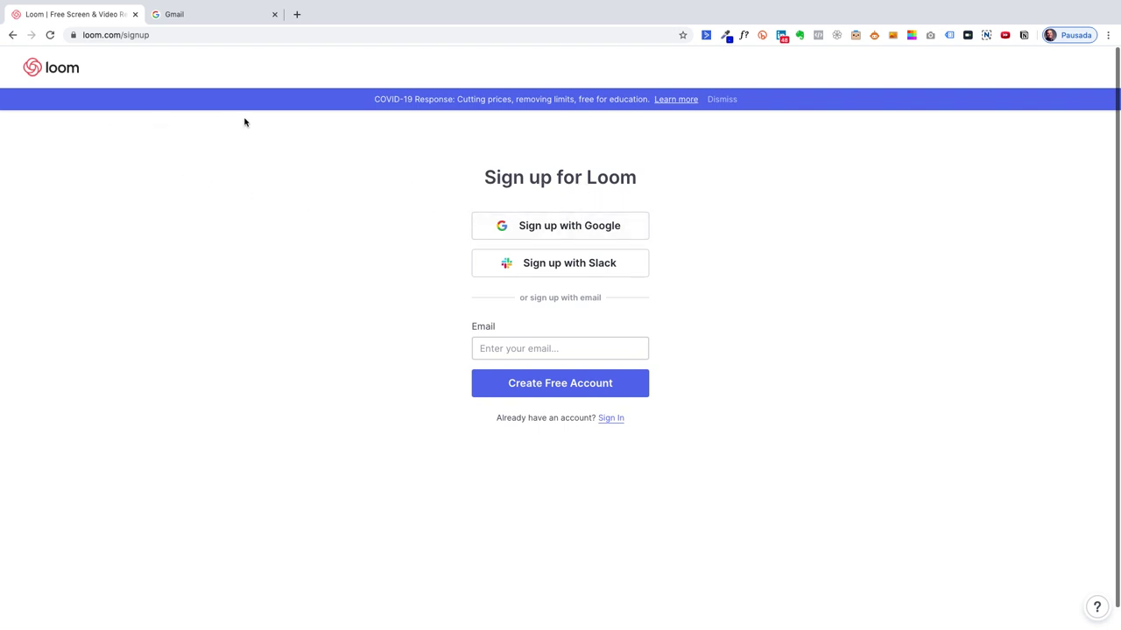
click(215, 17)
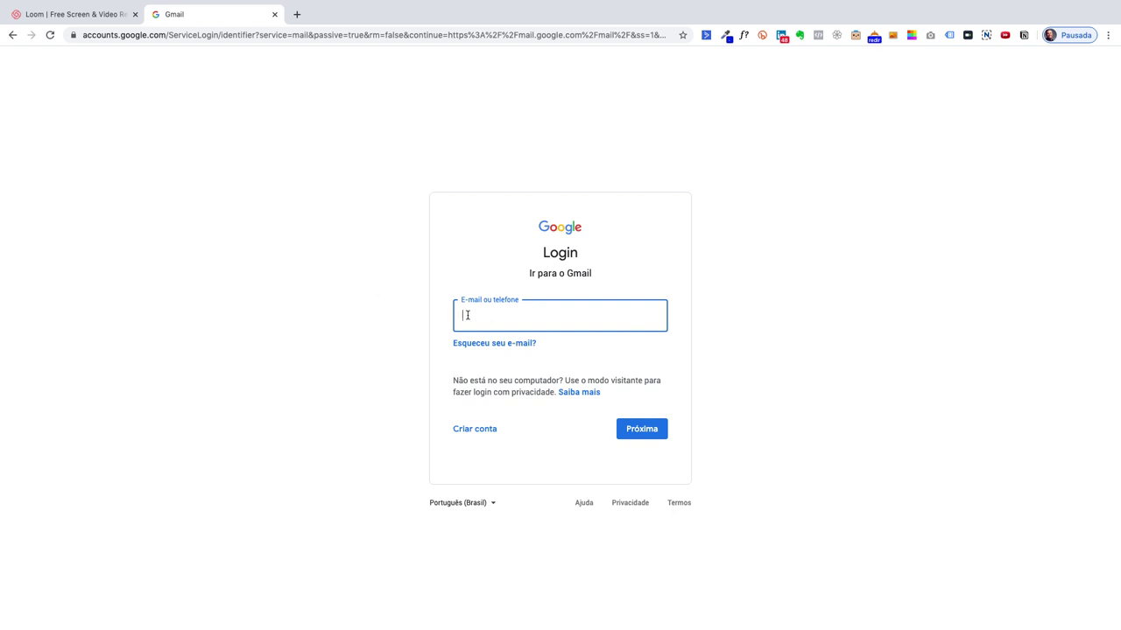
click(475, 429)
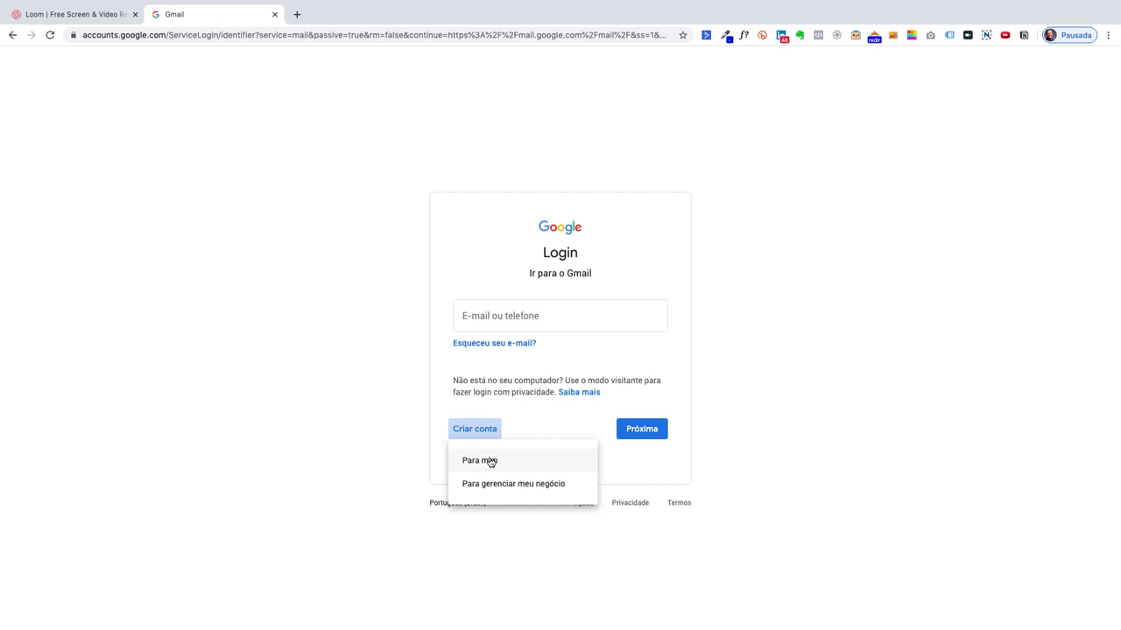
click(488, 461)
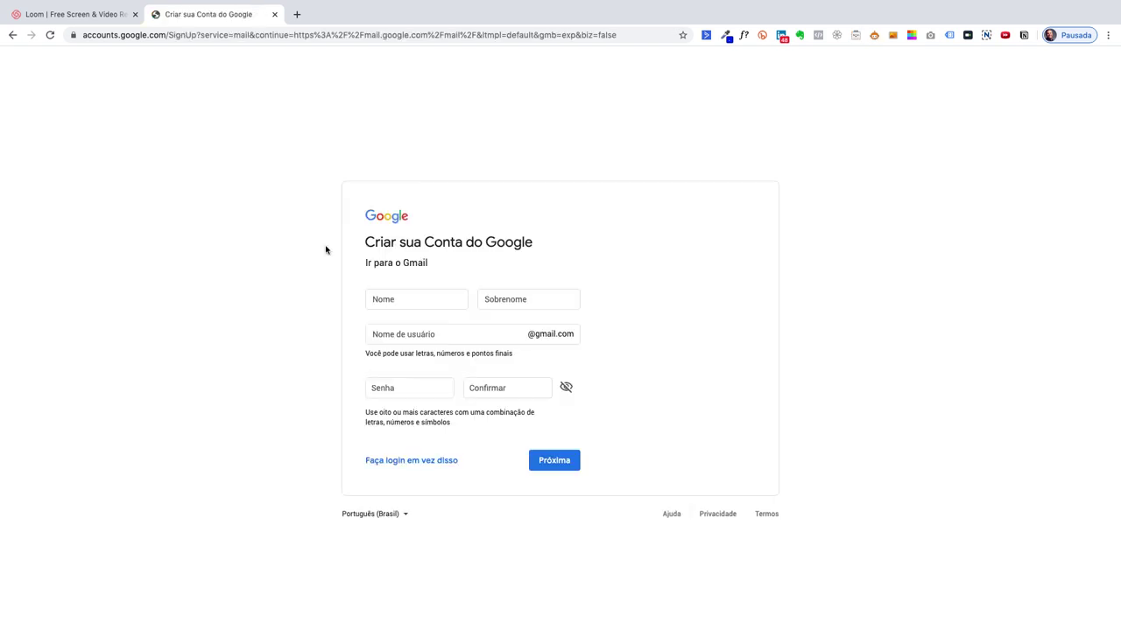
Submit the Google account's name, username and password, and verify the phone number with the received verification code
click(417, 300)
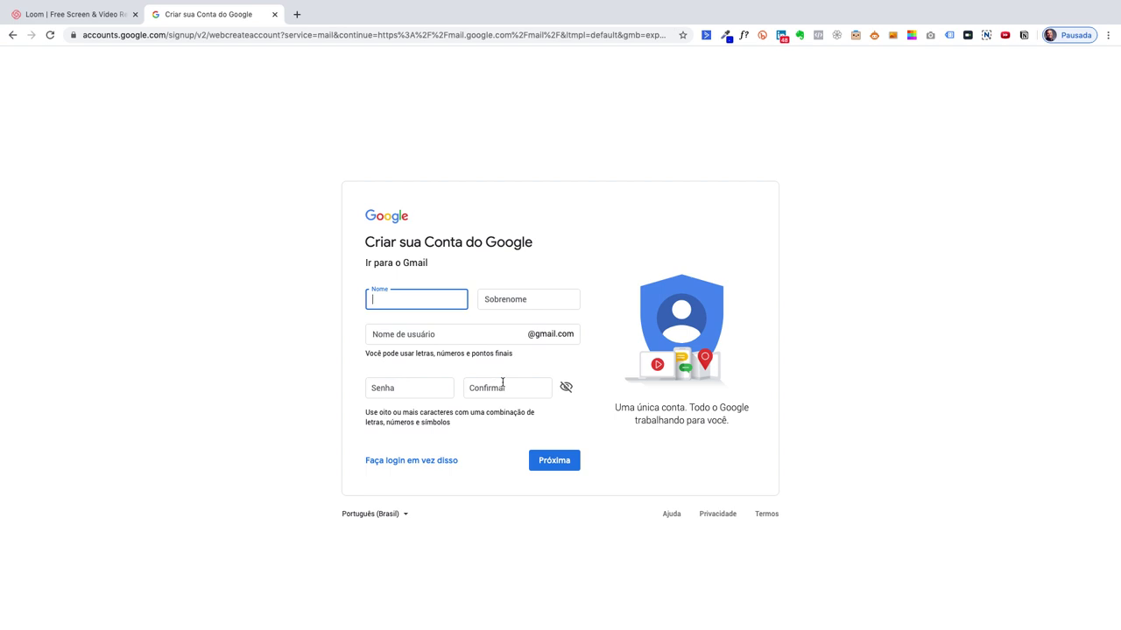
click(551, 465)
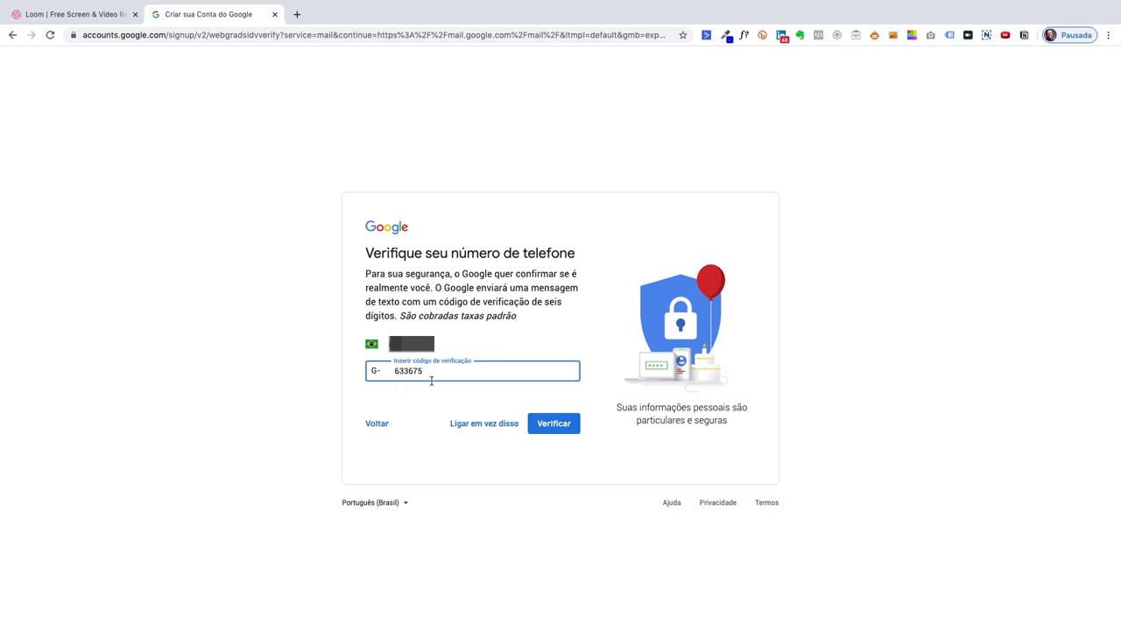
click(555, 425)
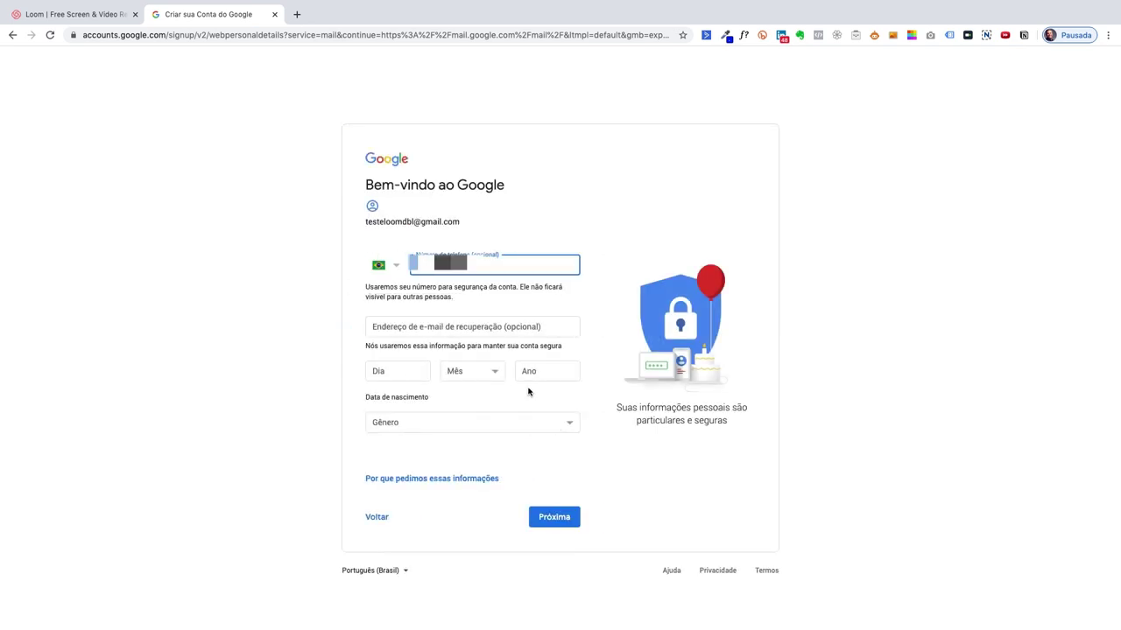
Submit the new Google account's personal details and skip using the phone number across Google services
click(530, 392)
click(555, 518)
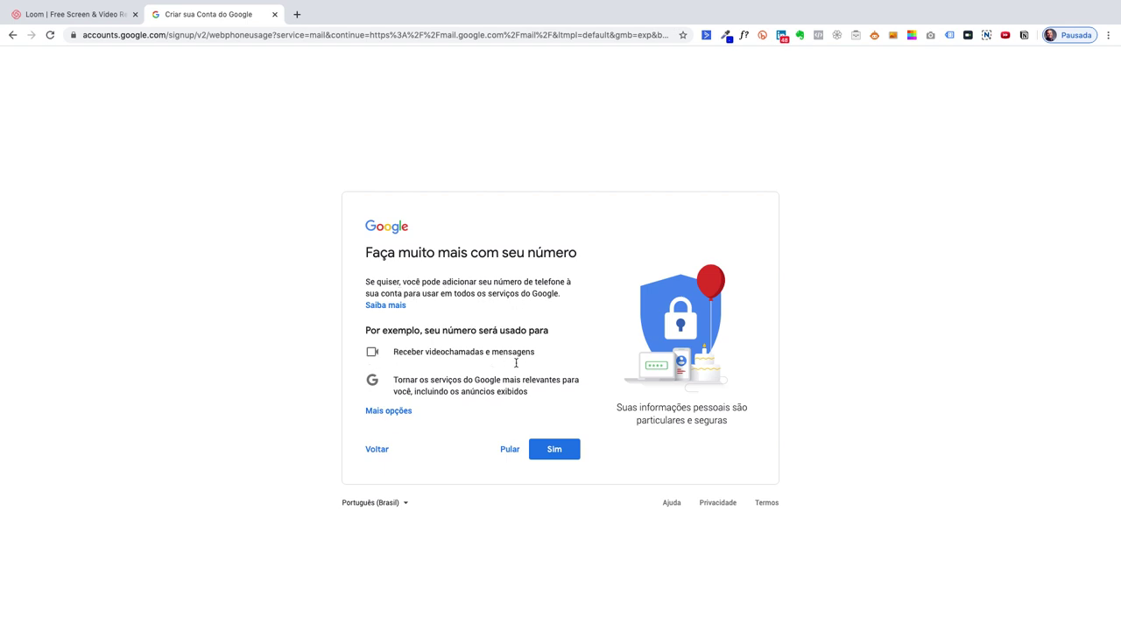
click(510, 450)
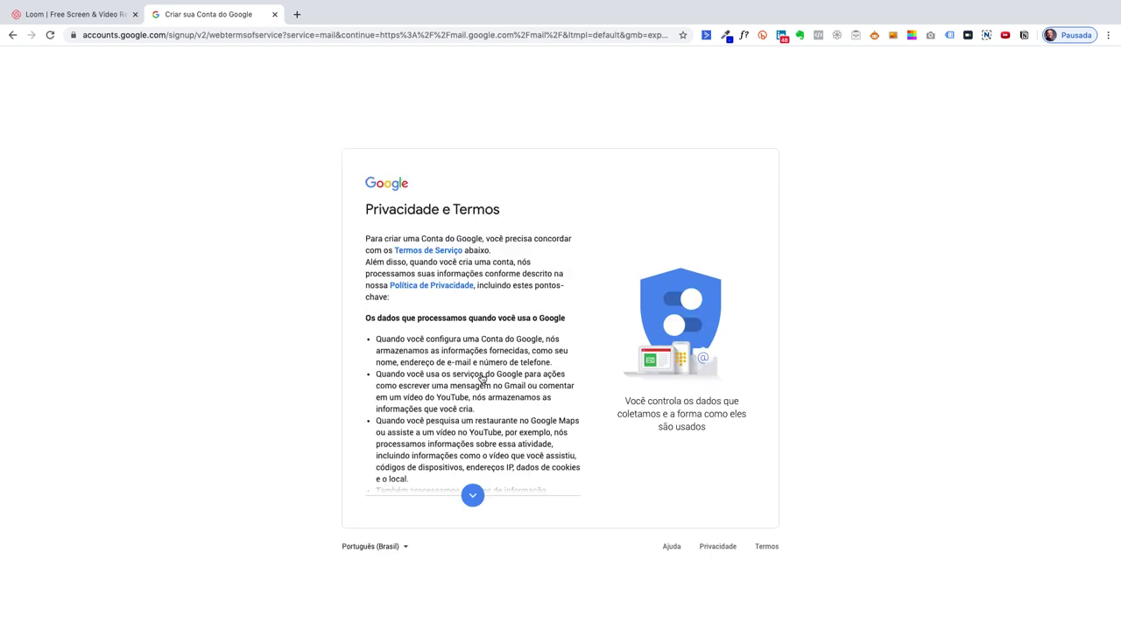
Read through Google's privacy and terms text to its end and agree to it
scroll(481, 374, down, 1)
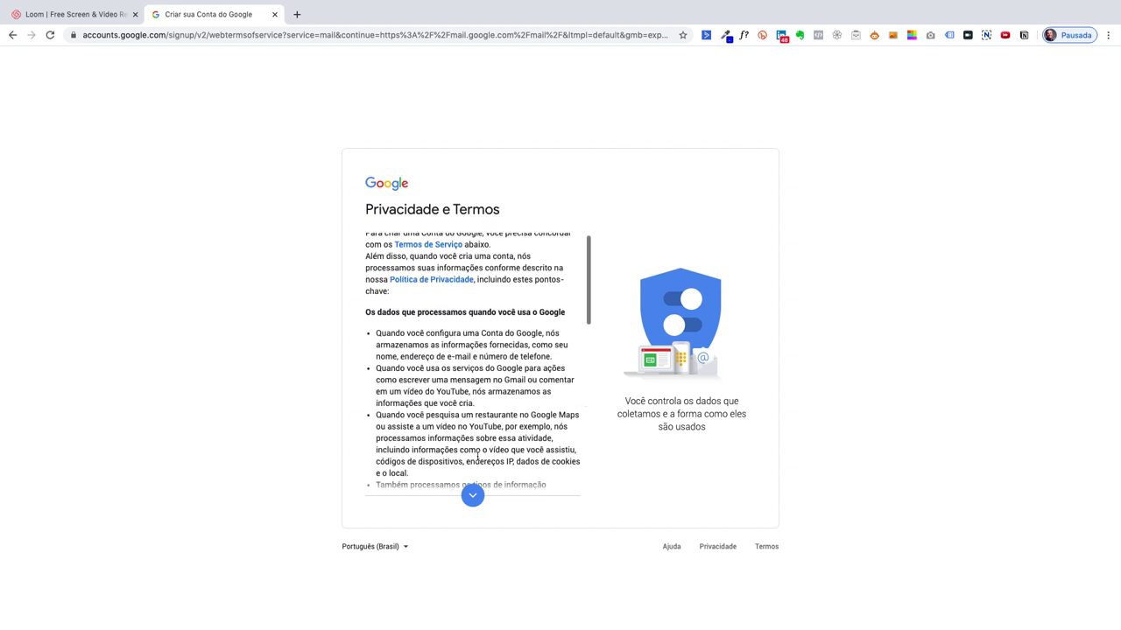
click(473, 497)
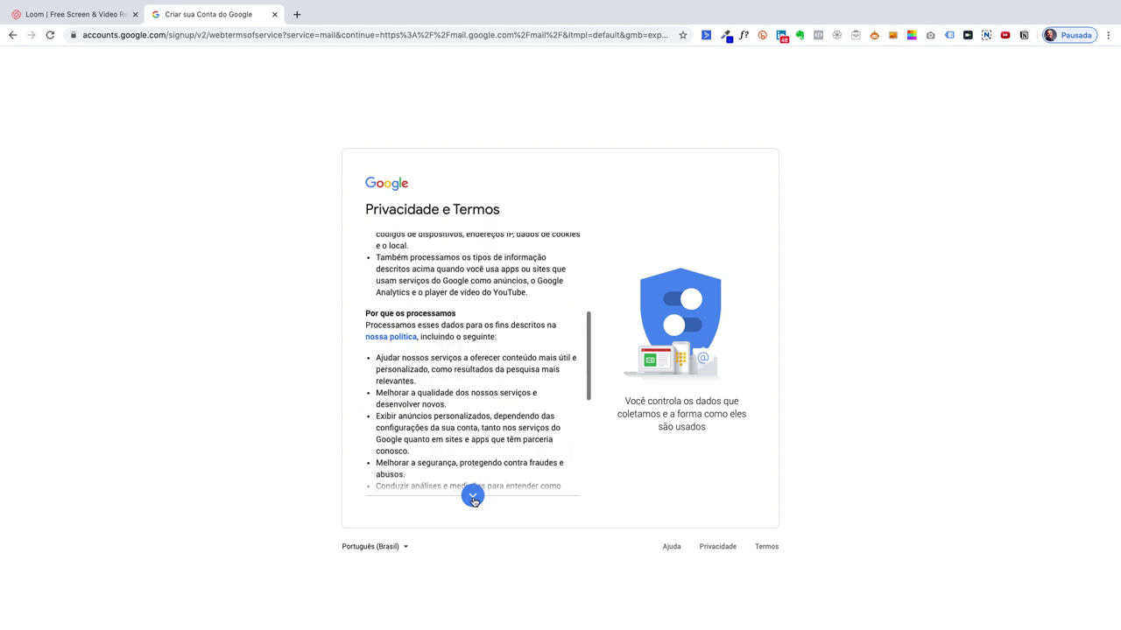
click(473, 497)
scroll(465, 422, down, 3)
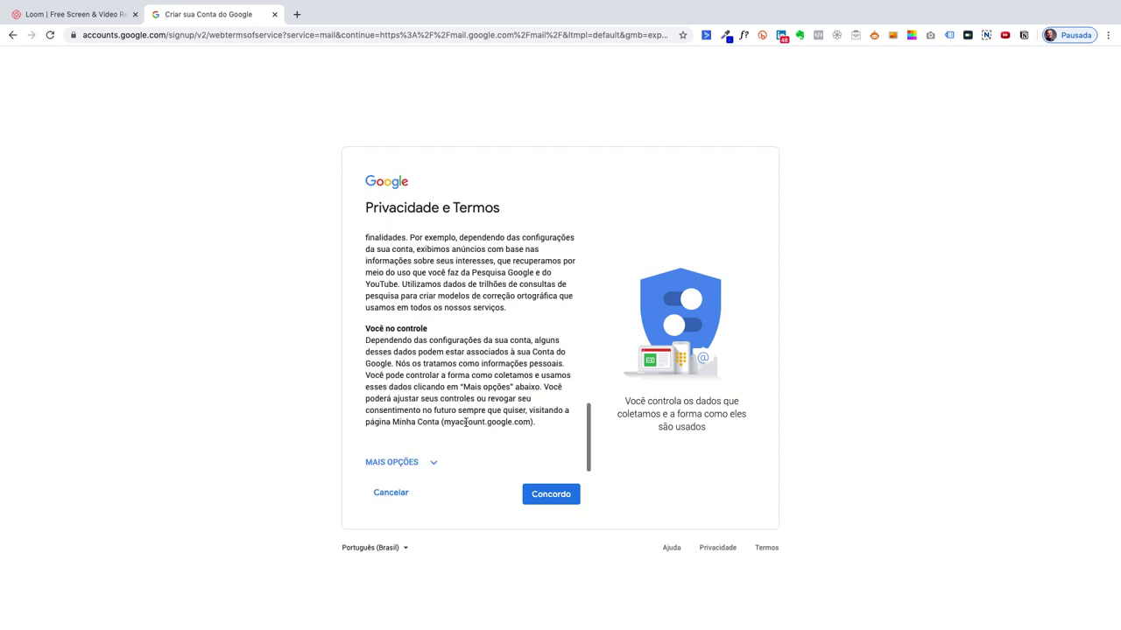
click(546, 495)
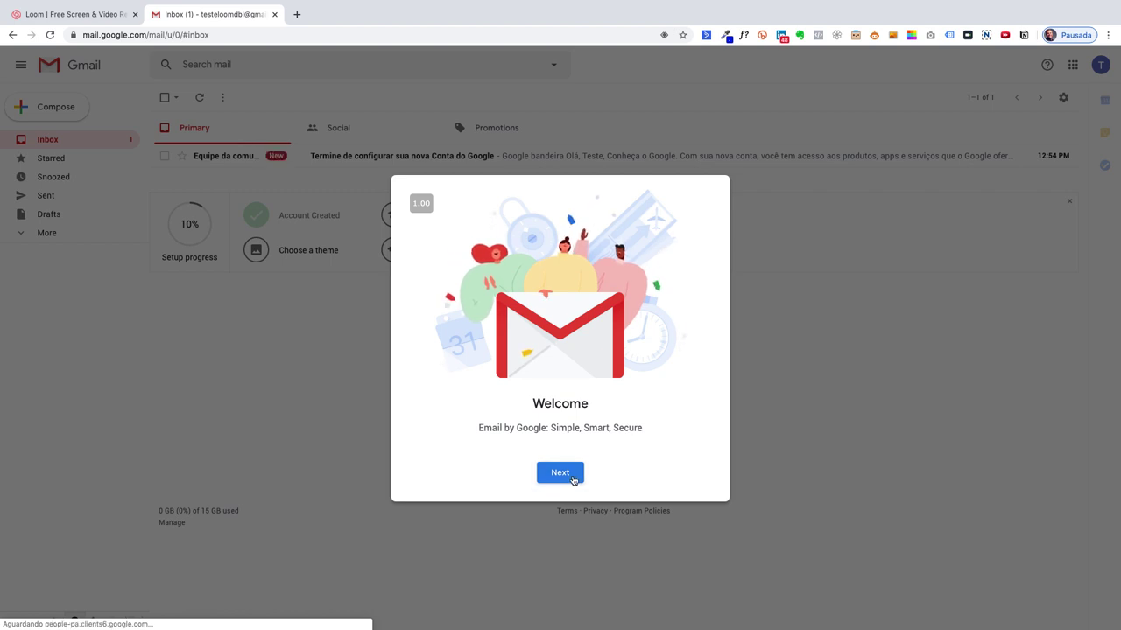
Complete Gmail's welcome setup, previewing the Comfortable and Compact views and choosing the Default view
click(574, 478)
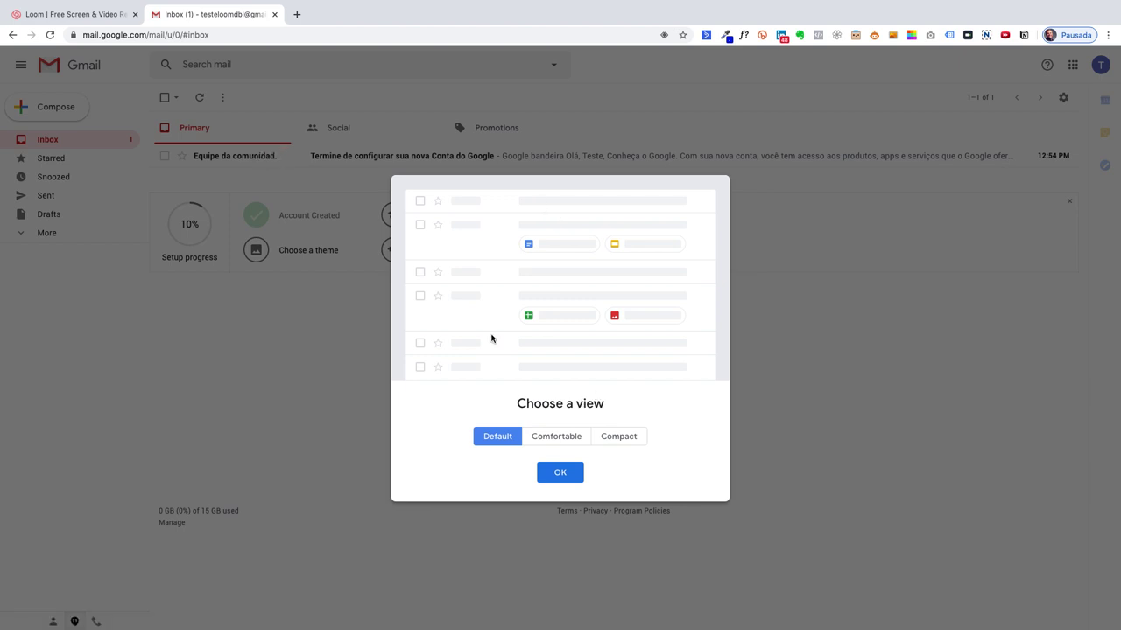
click(555, 438)
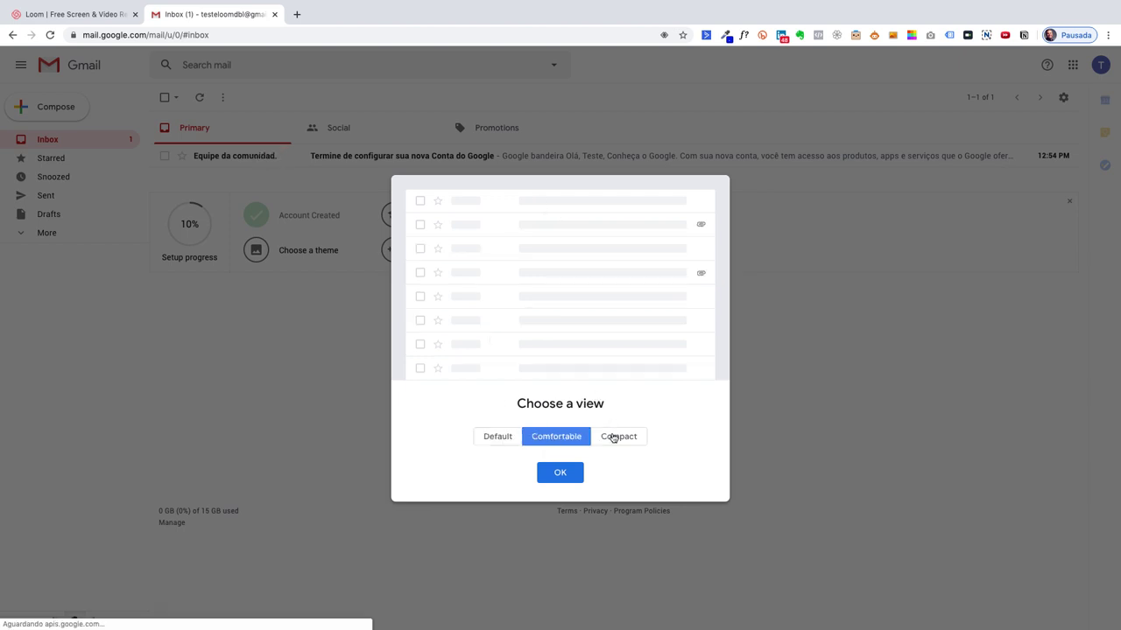
click(613, 437)
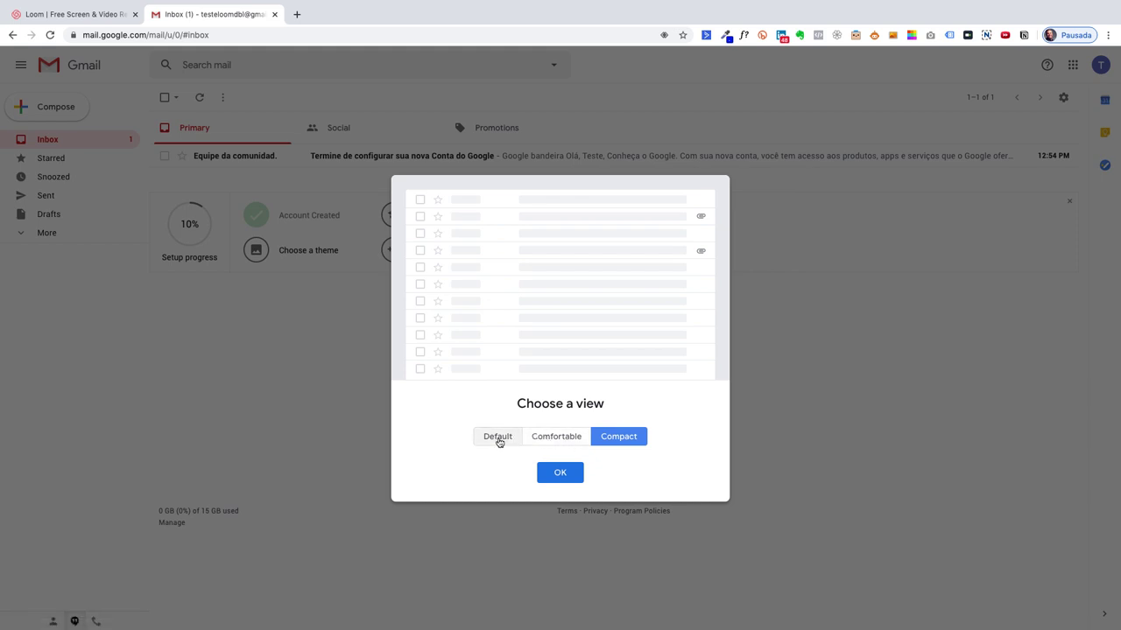
click(498, 436)
click(561, 473)
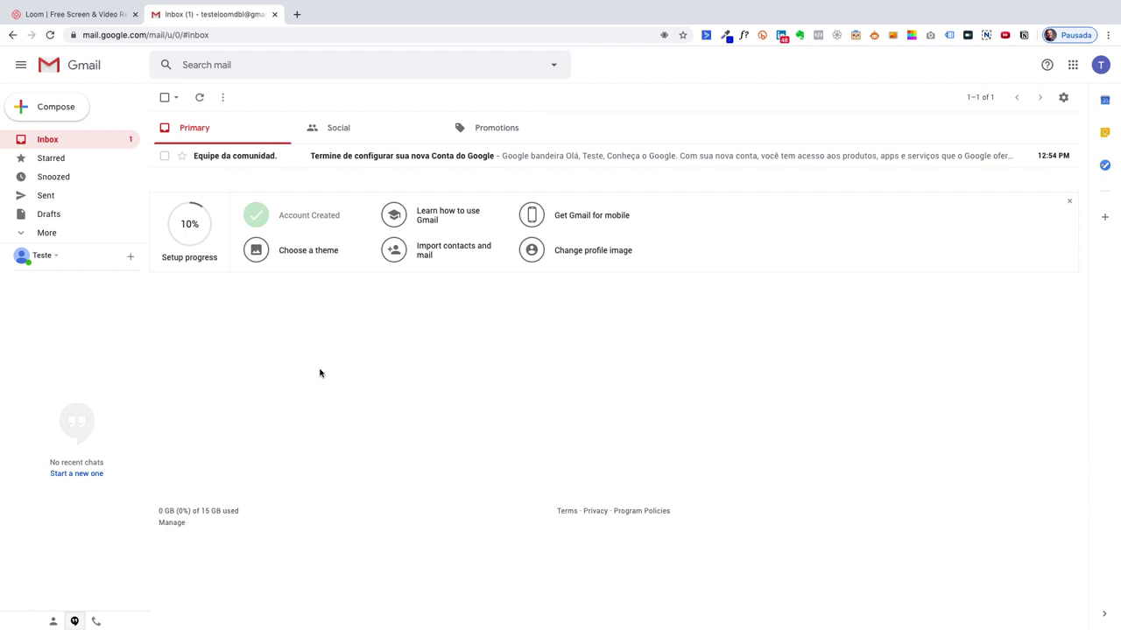
Return to Loom, sign up with the newly created Google account and agree to Loom's terms of service
click(79, 15)
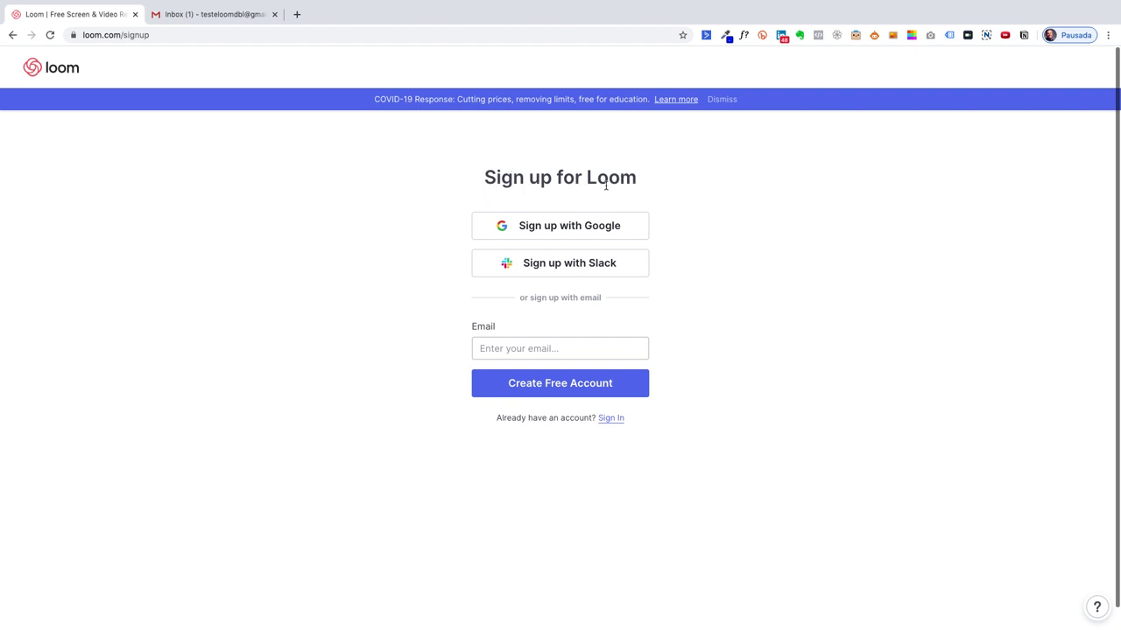
click(576, 227)
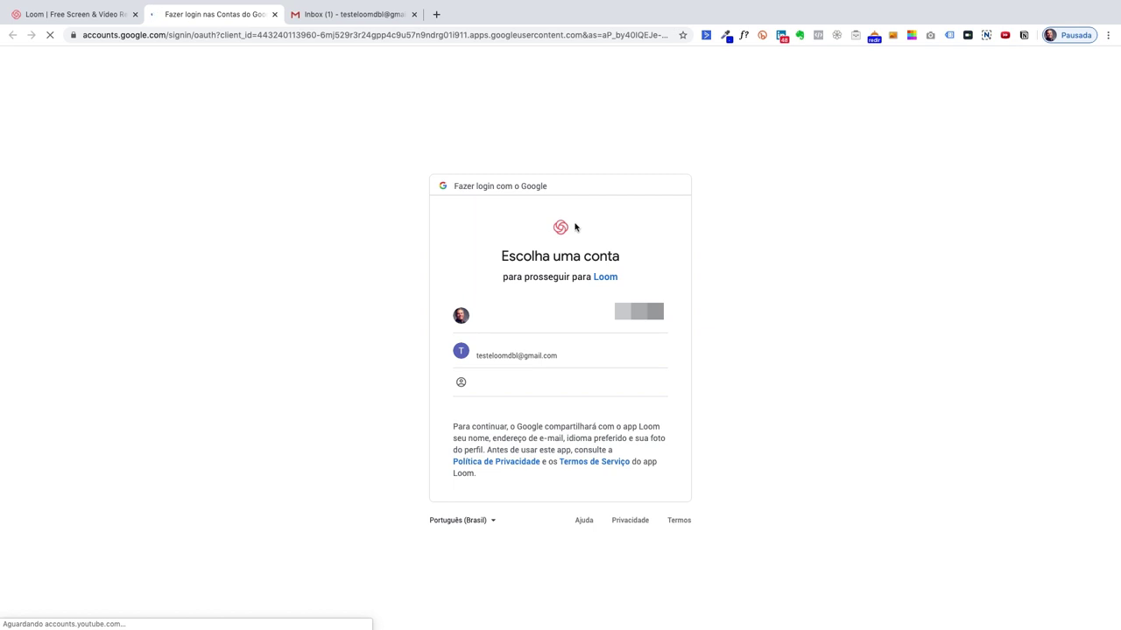
click(566, 356)
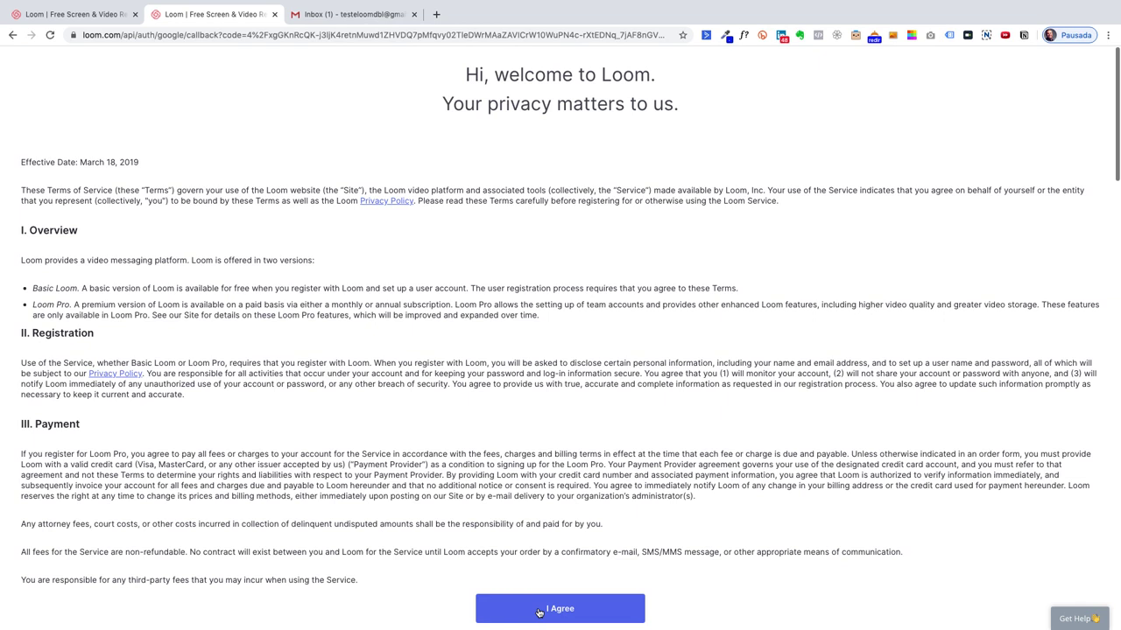
click(585, 610)
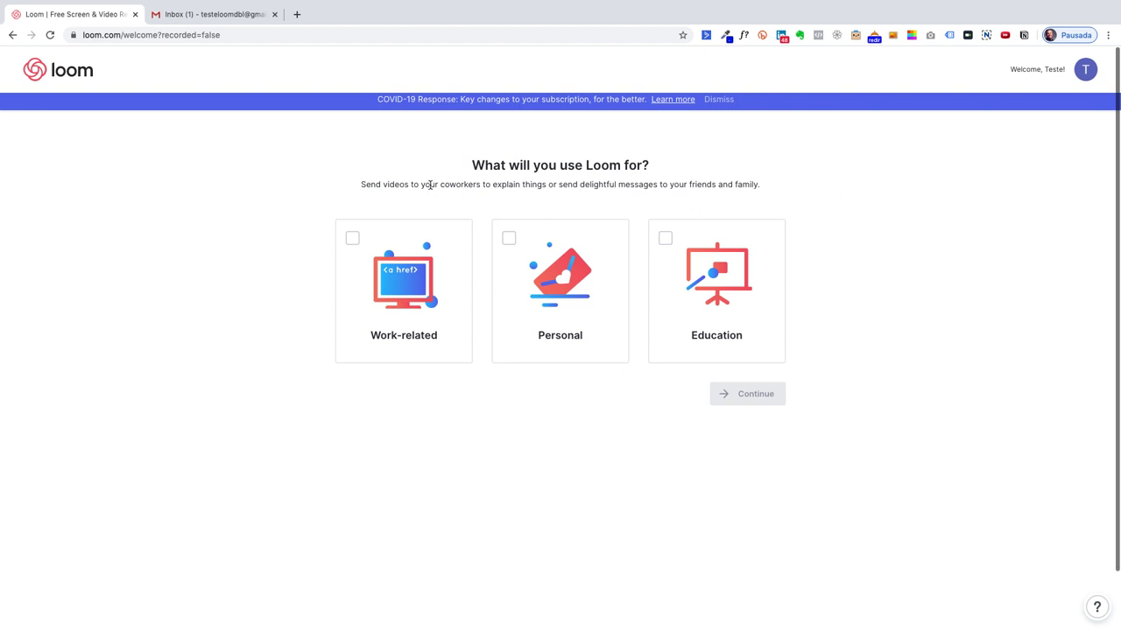
Answer the question about what Loom will be used for with Education and continue
drag(474, 166, 640, 160)
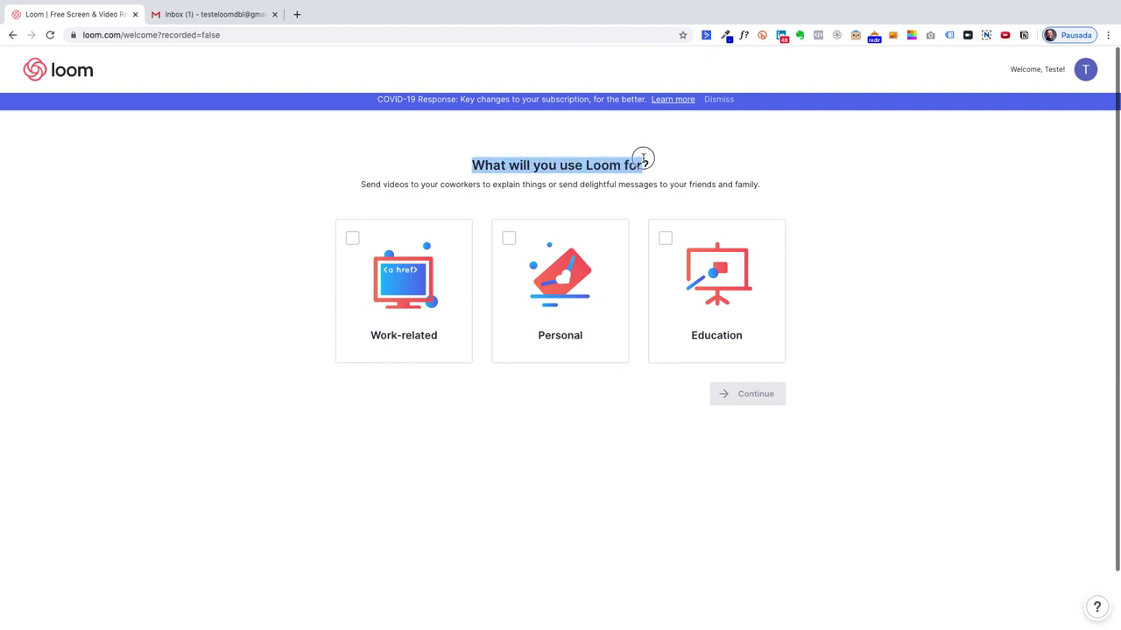
click(412, 167)
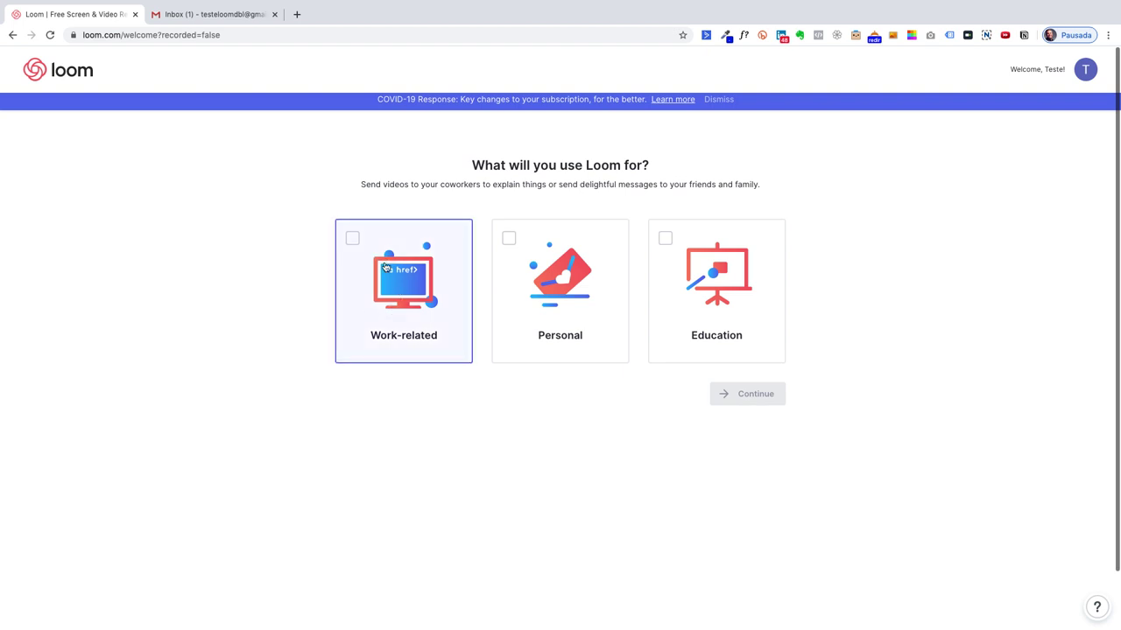
click(704, 295)
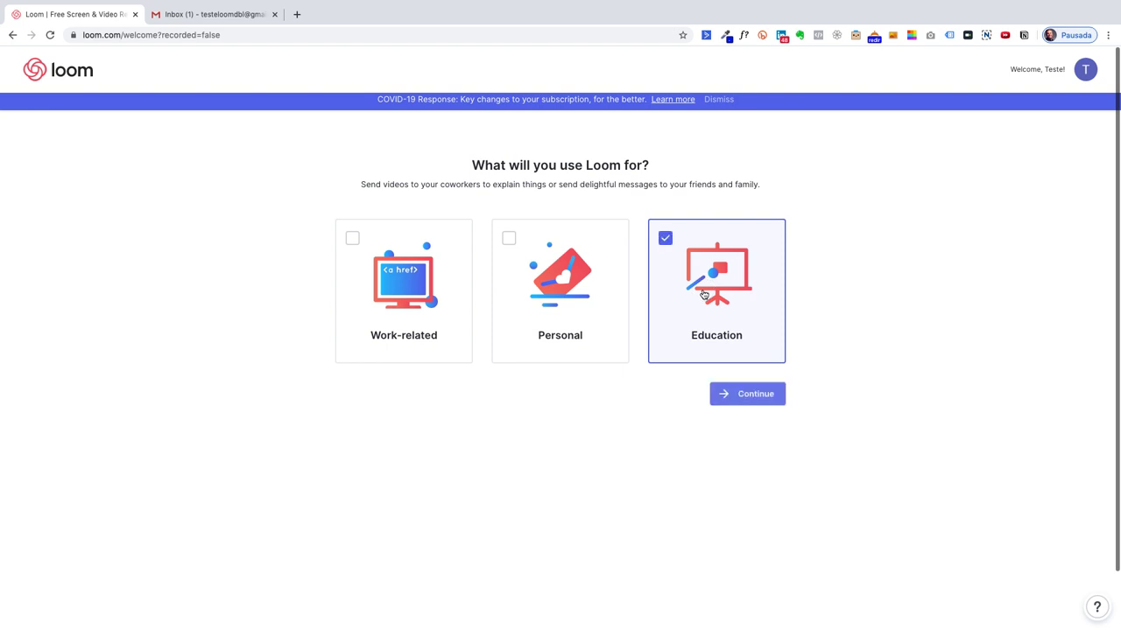
click(758, 400)
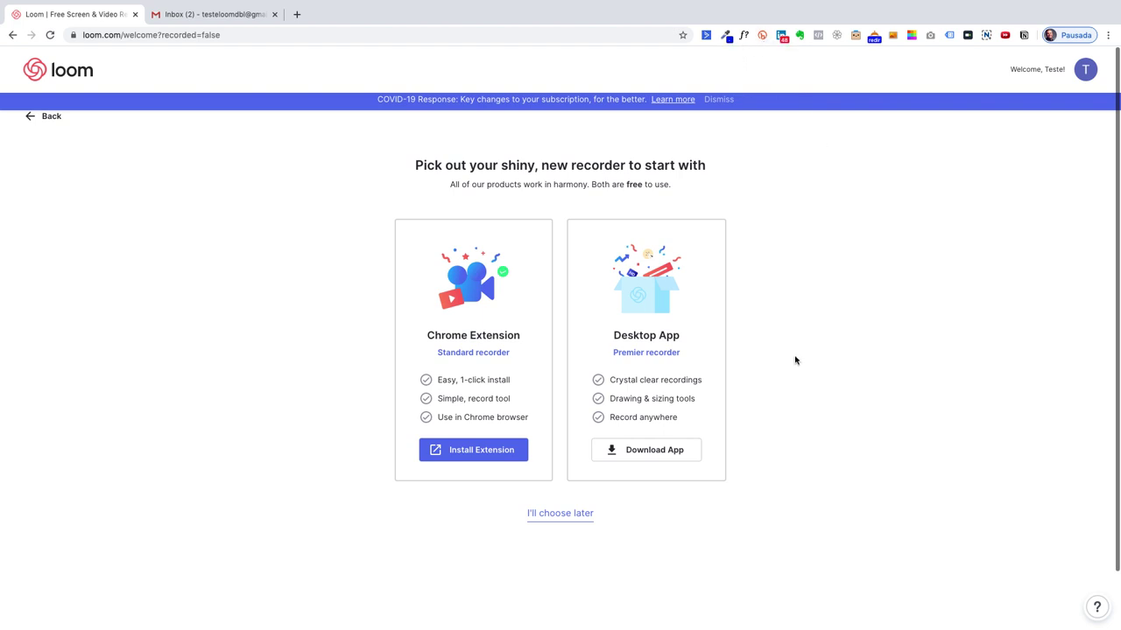
Install the Loom Video Recorder extension from the Chrome Web Store and close its store page
click(457, 452)
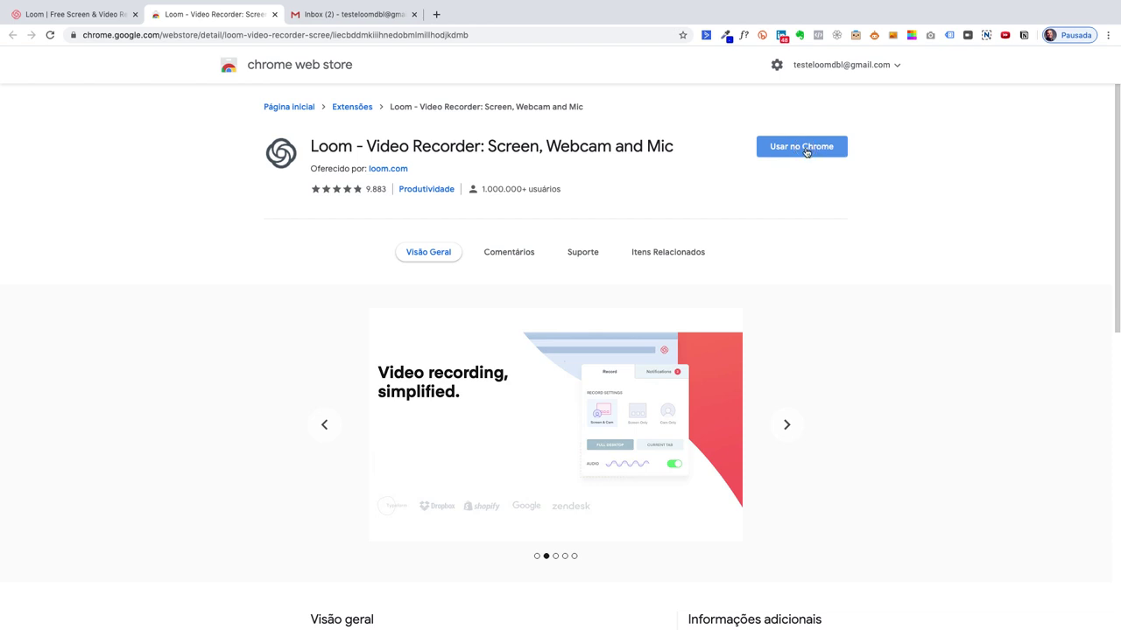
click(807, 152)
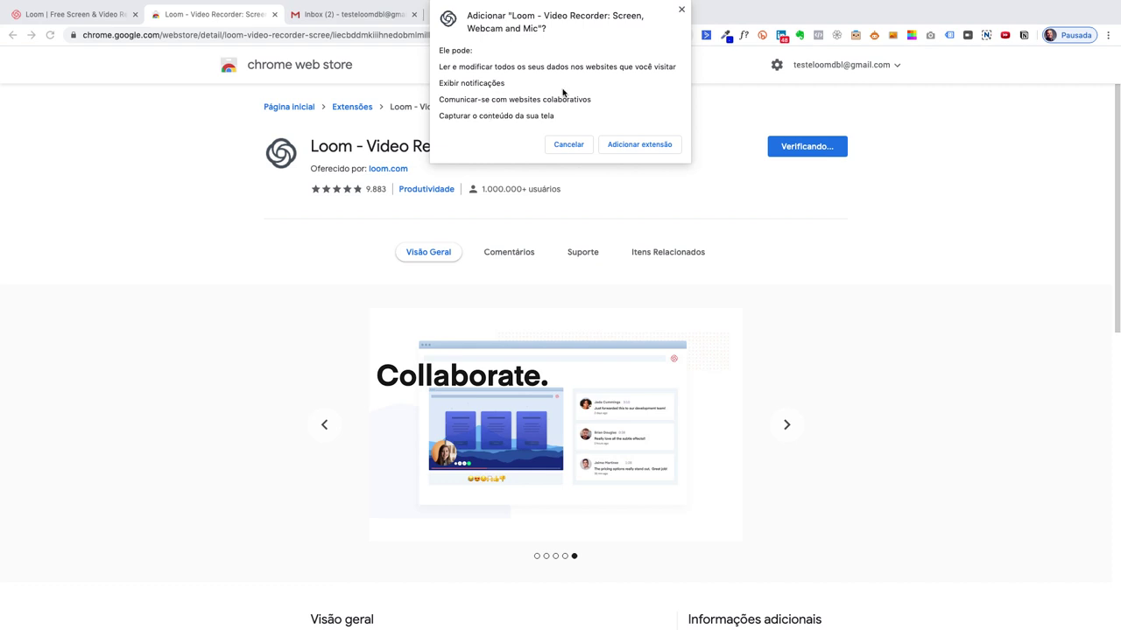
click(637, 146)
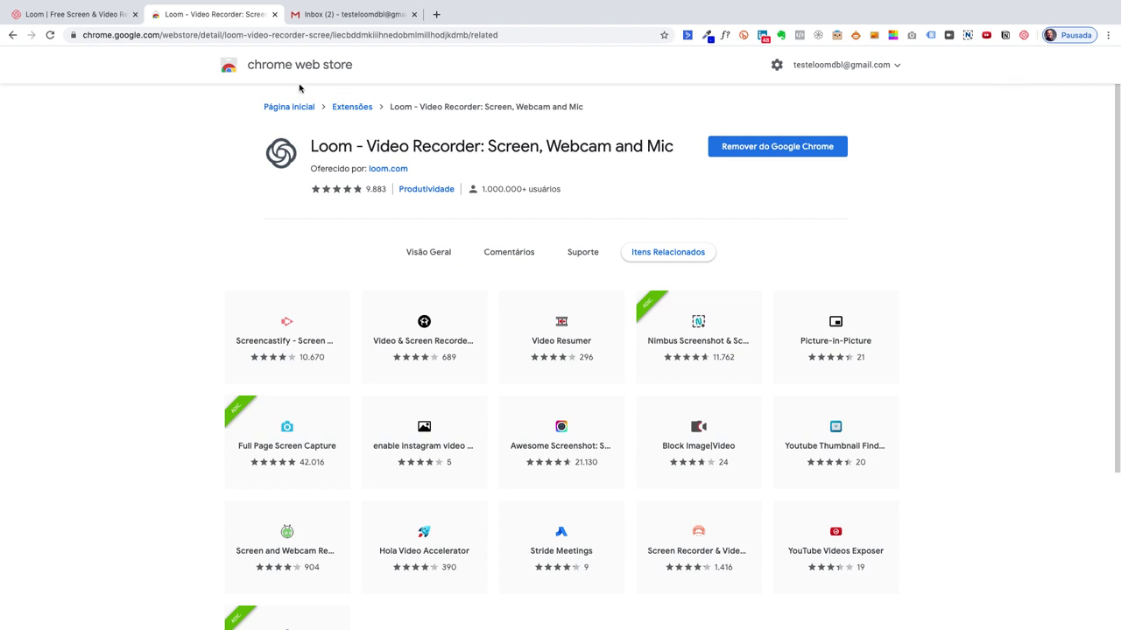
click(274, 14)
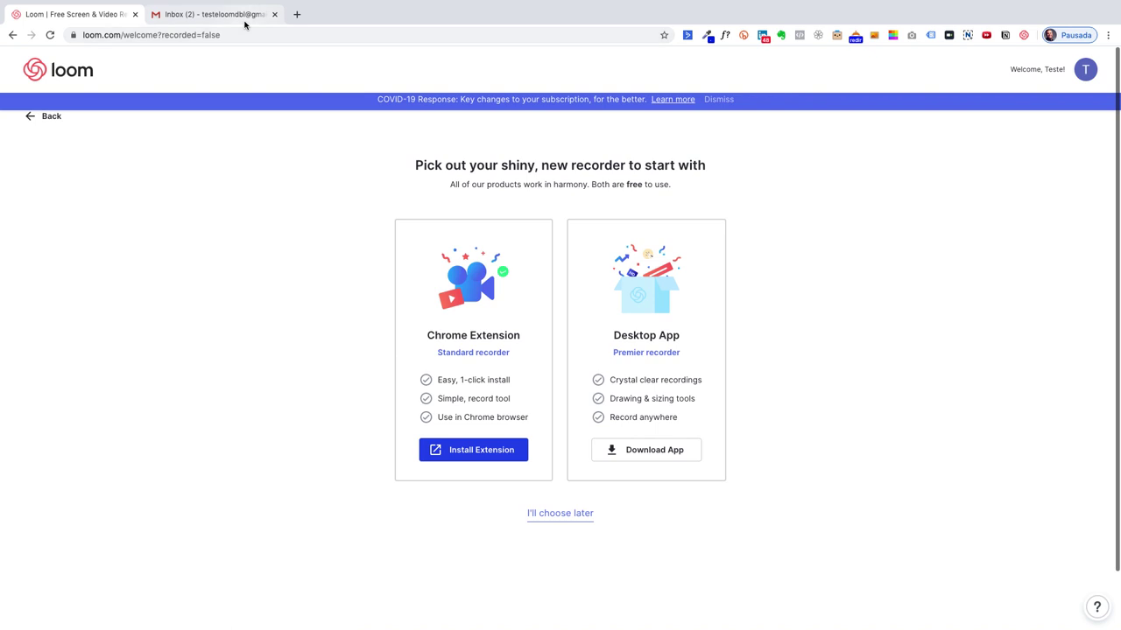
Check the Gmail inbox for new mail from Loom, and close Gmail, confirming leaving the site
click(248, 17)
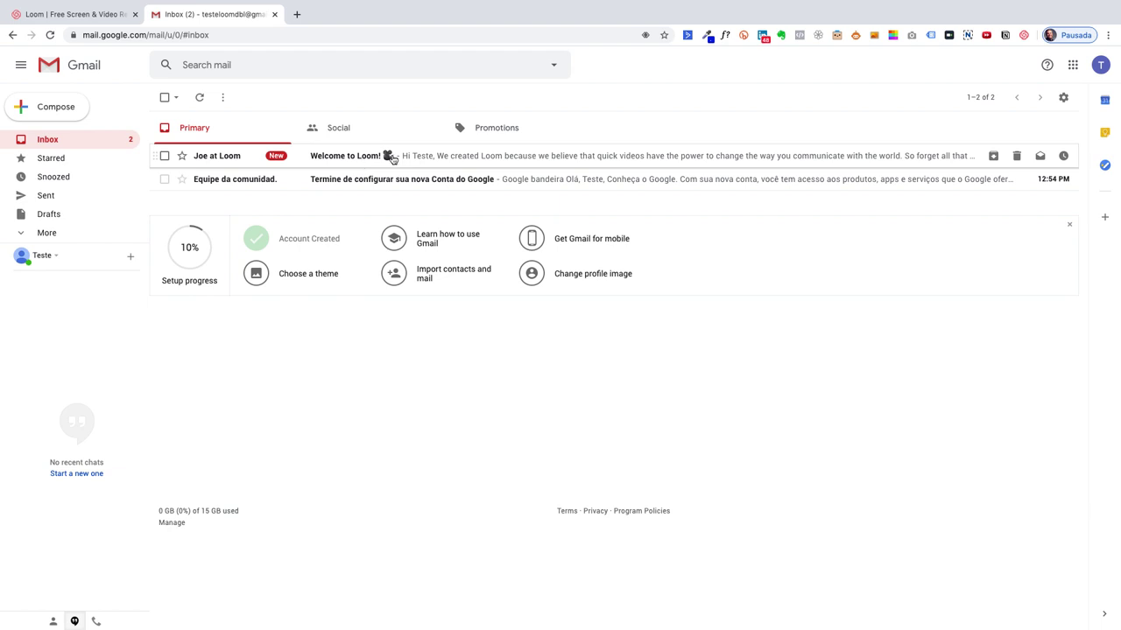
click(274, 15)
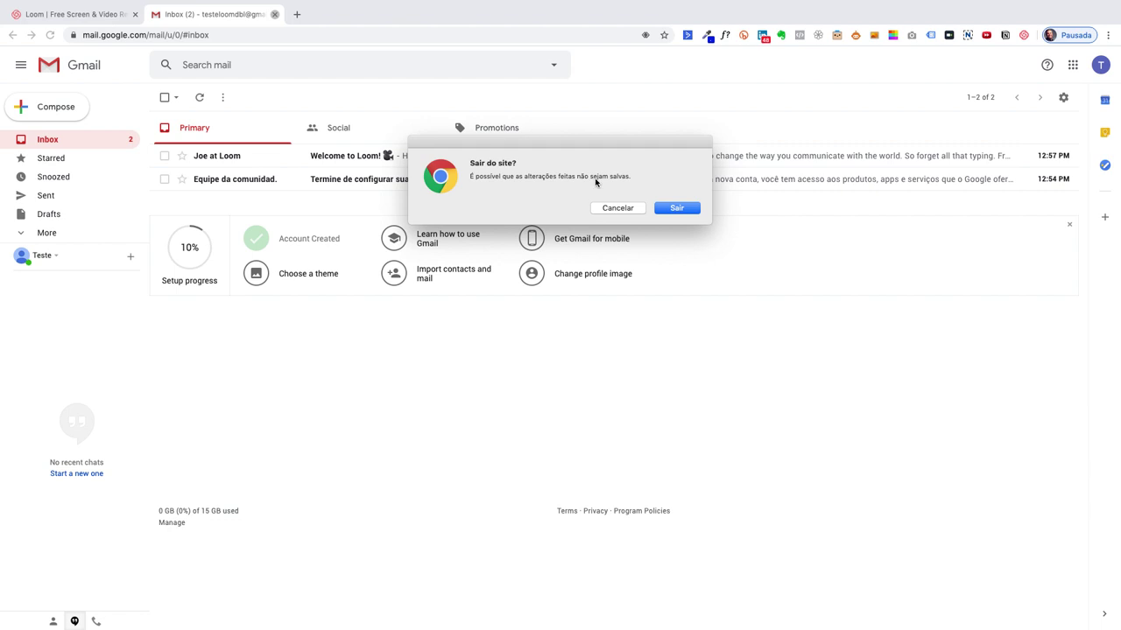
click(679, 208)
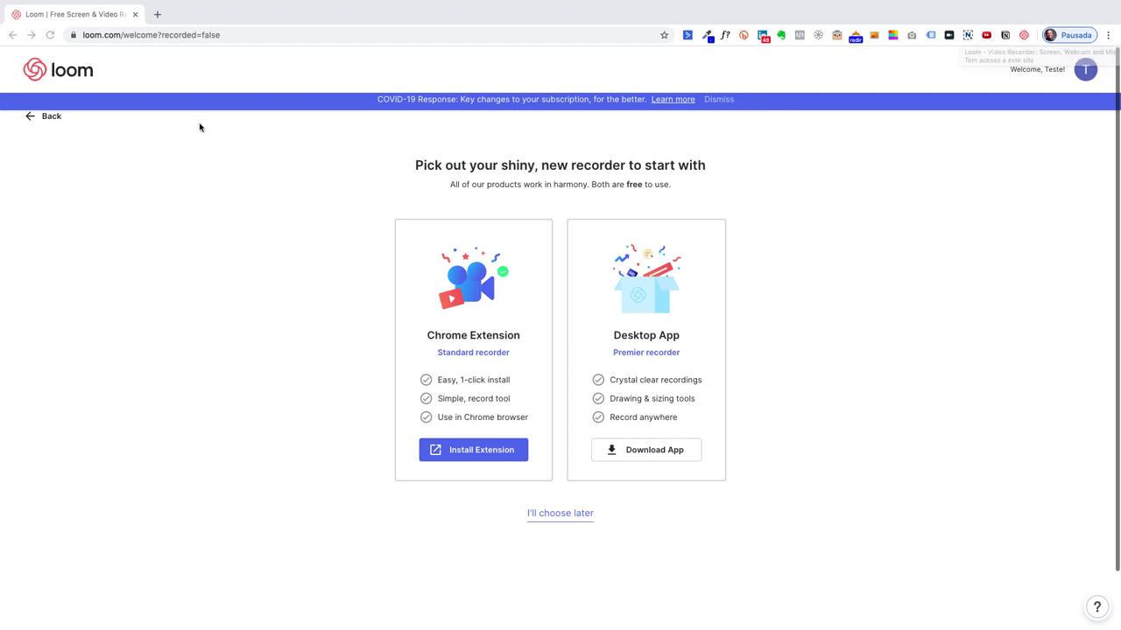
Open dreambuilderlab.com in a new browser tab and view its home page
click(157, 15)
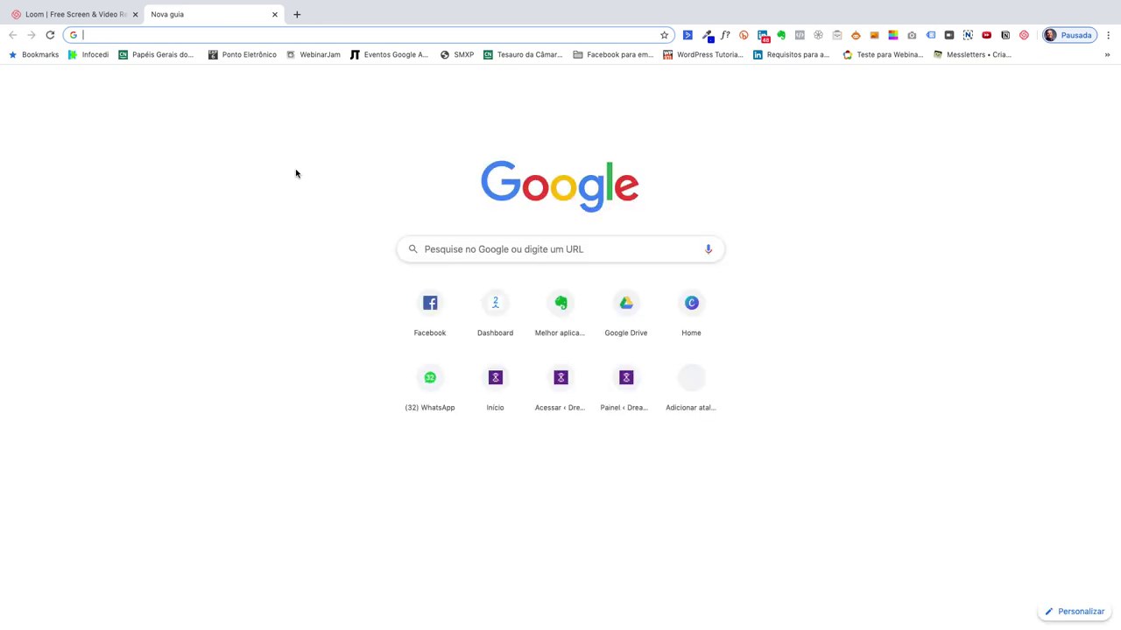
text(dreambuilderlab.com)
key(Return)
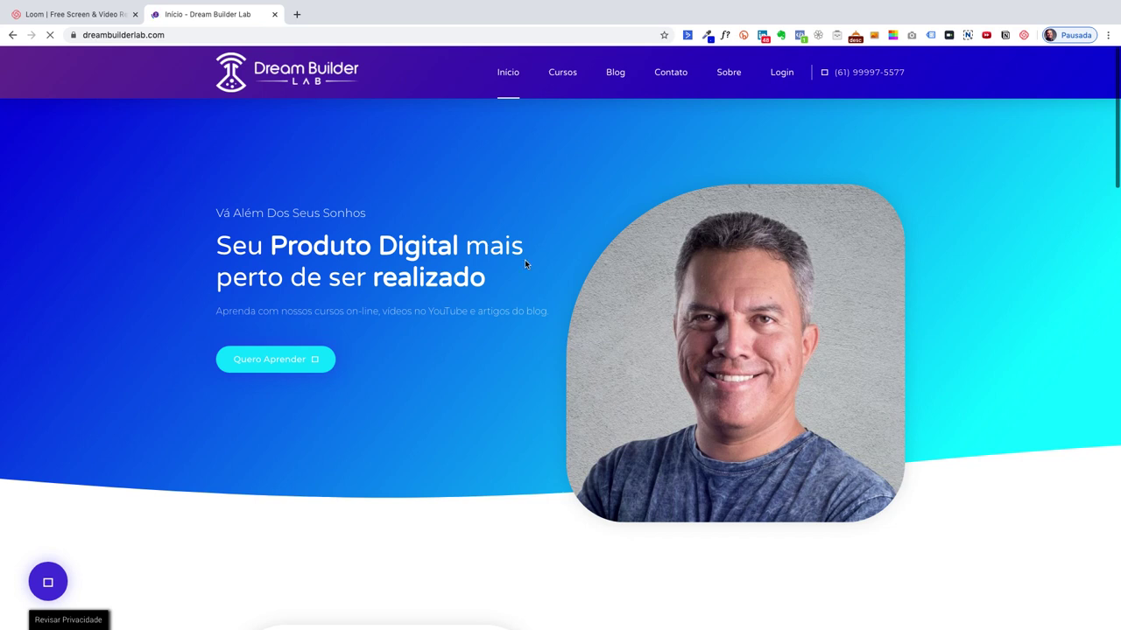
scroll(525, 259, down, 2)
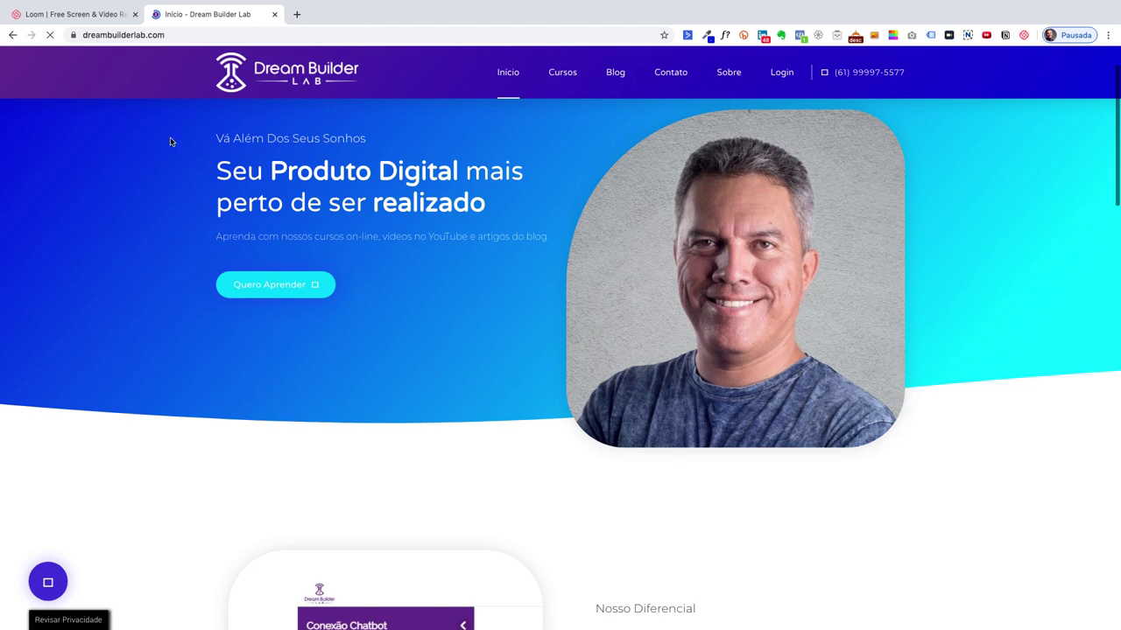
Return to the Loom welcome page, postpone the recorder choice and enable notifications for video views and replies
scroll(194, 435, down, 10)
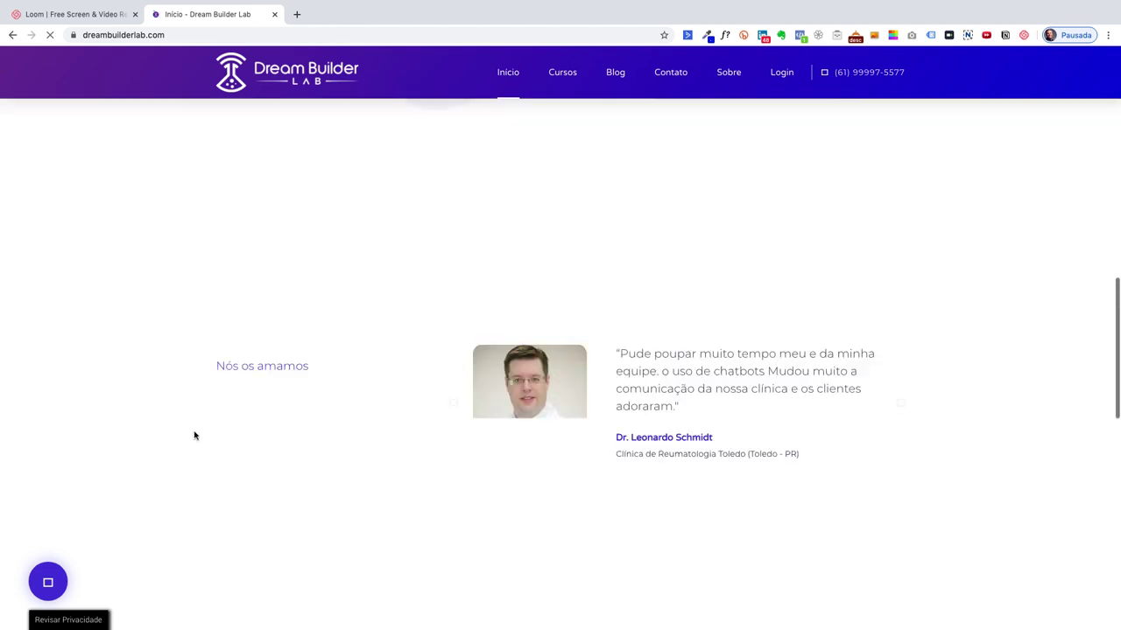
scroll(194, 435, up, 10)
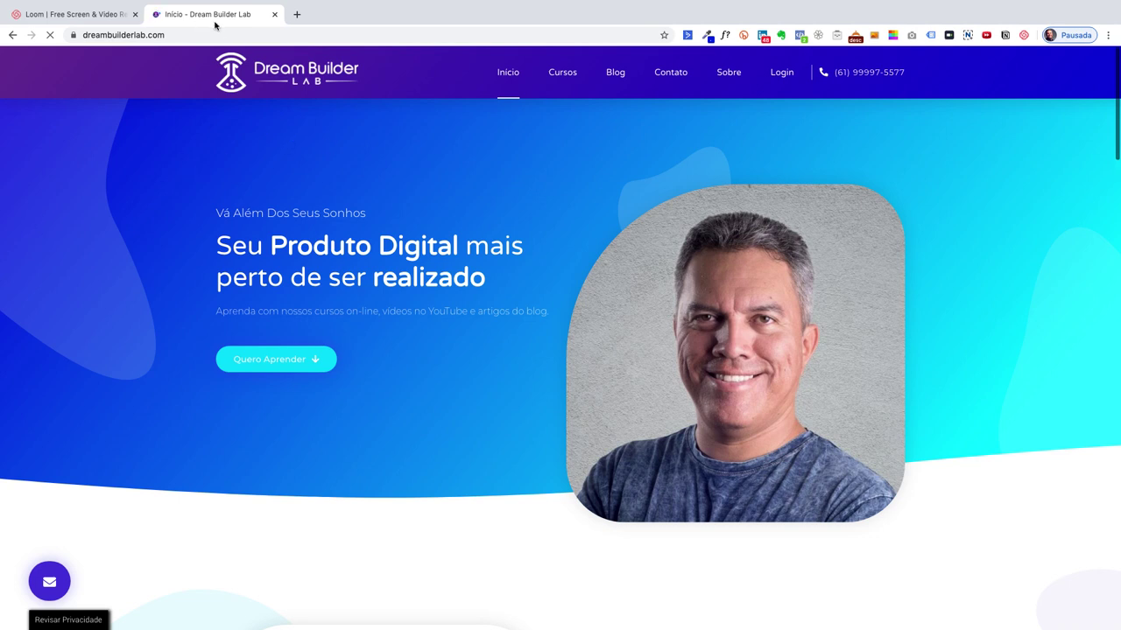
click(95, 15)
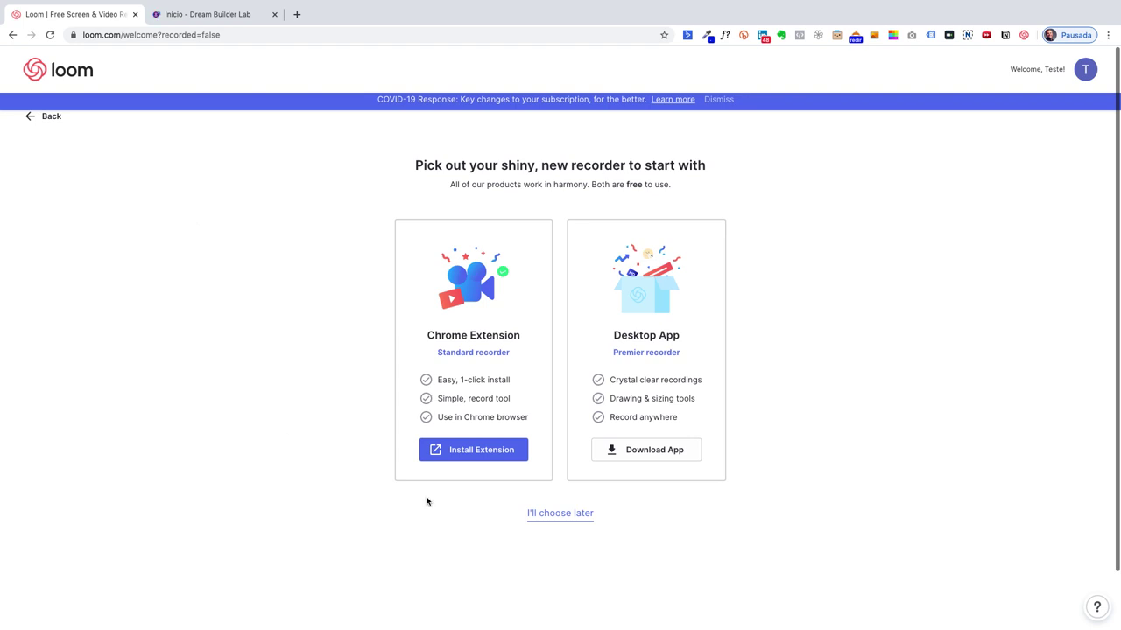
click(557, 518)
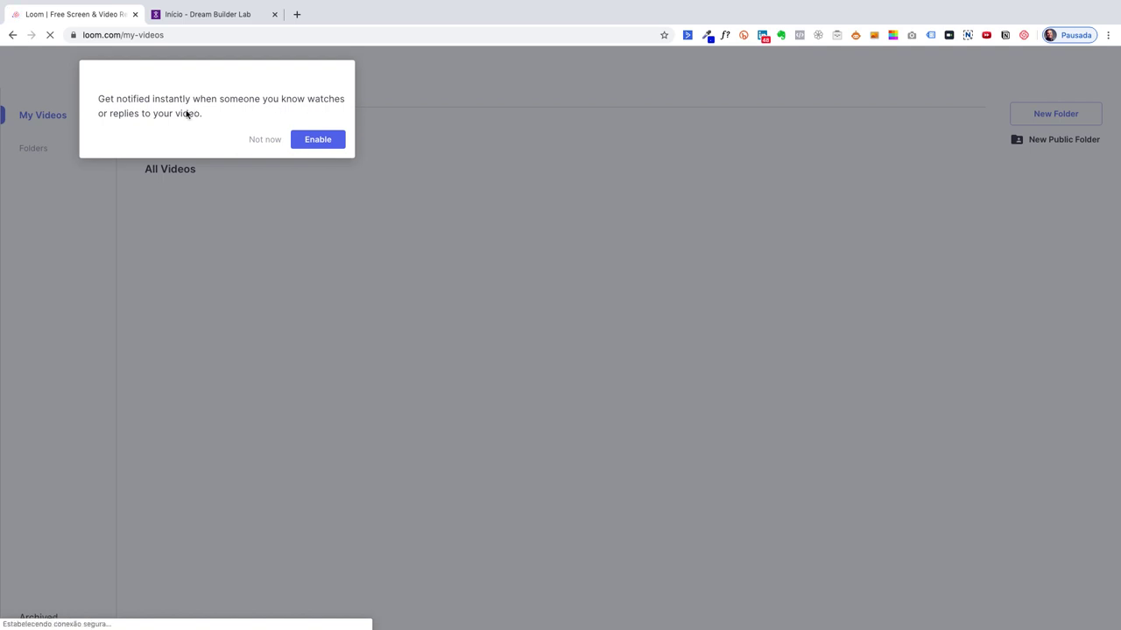
click(317, 140)
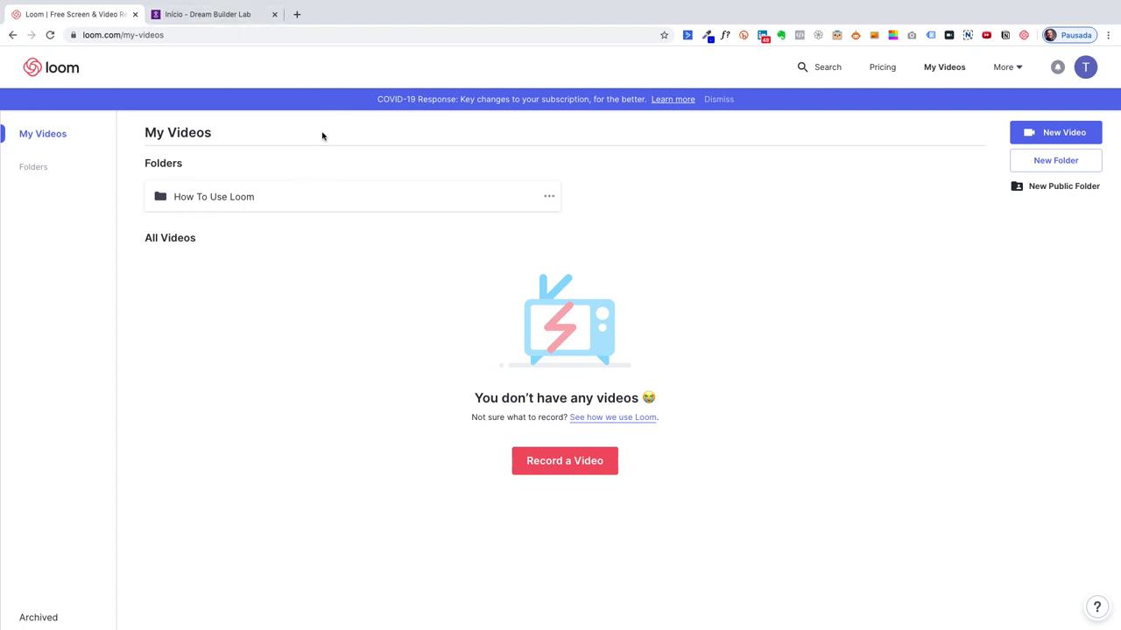
Open the Loom recorder on the My Videos page and grant it one-click access to the microphone and camera
click(222, 19)
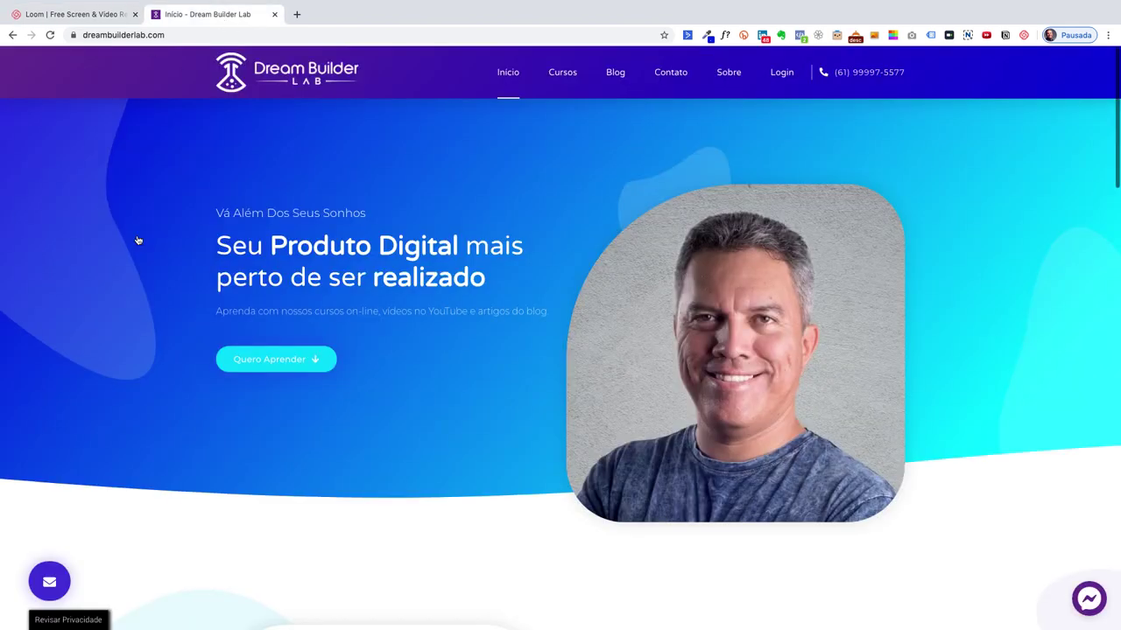
click(85, 19)
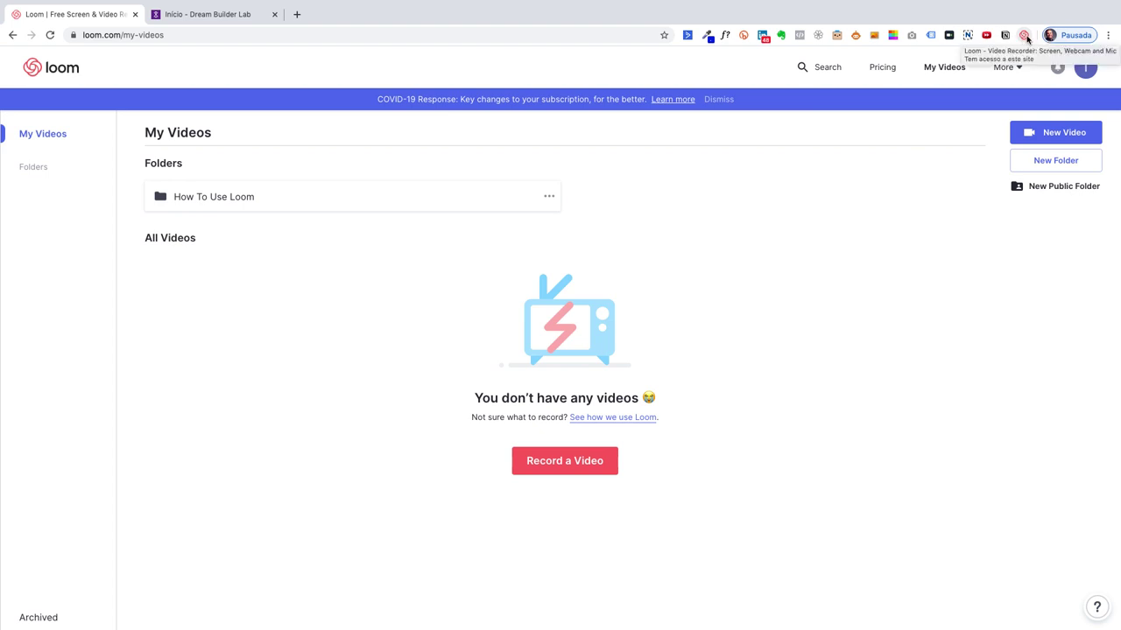
click(1024, 39)
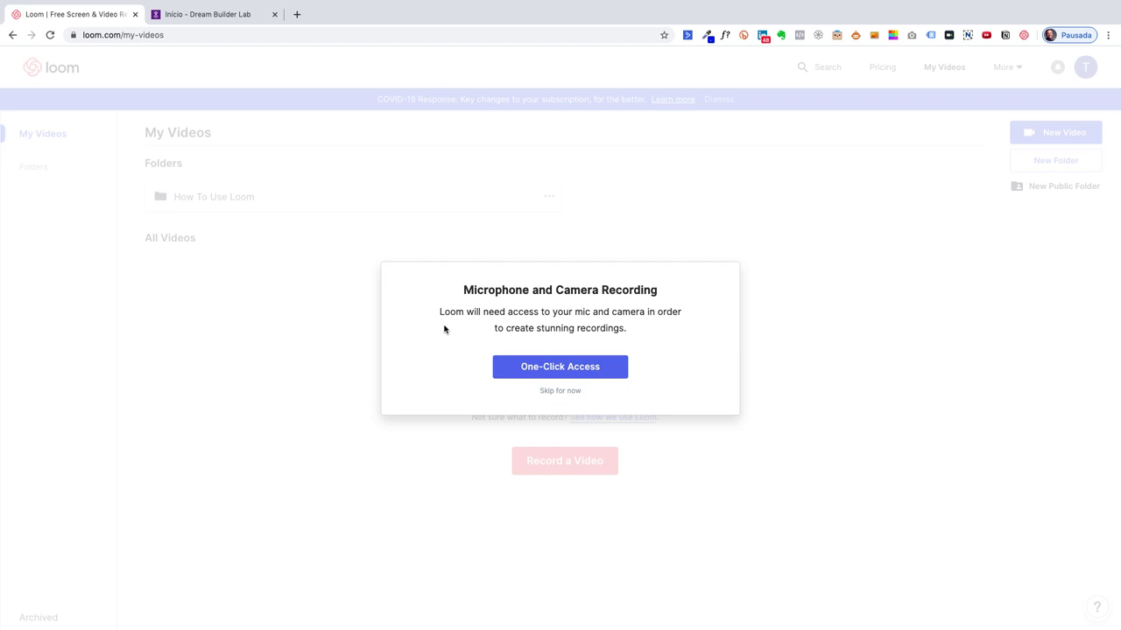
click(566, 368)
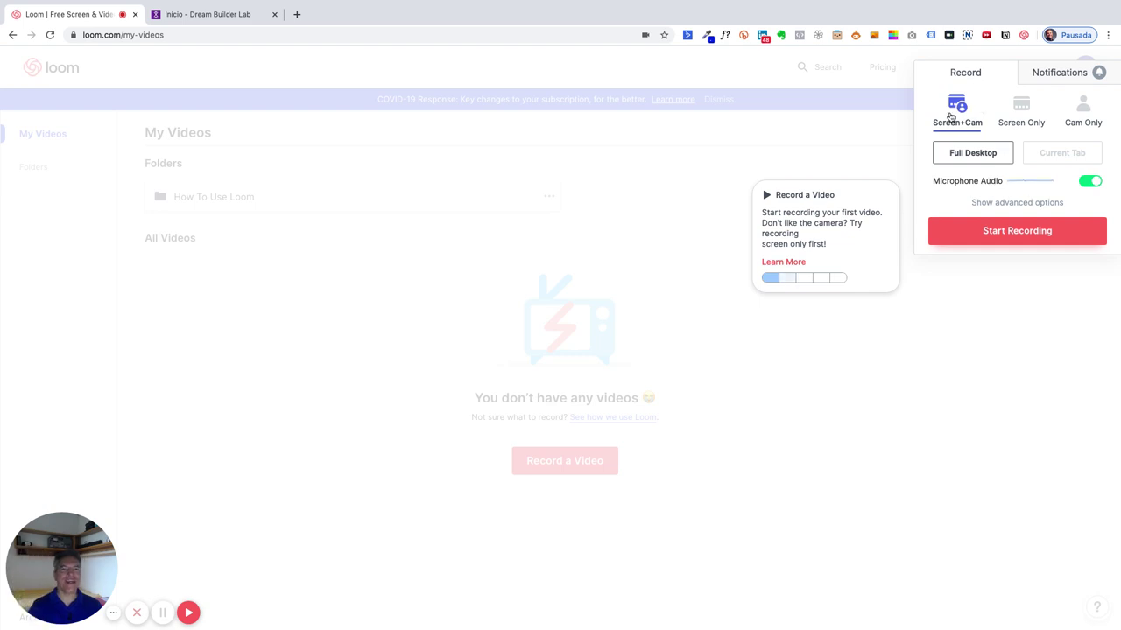
Switch the recorder to Screen Only and remove the profile photo bubble from the page
click(1022, 107)
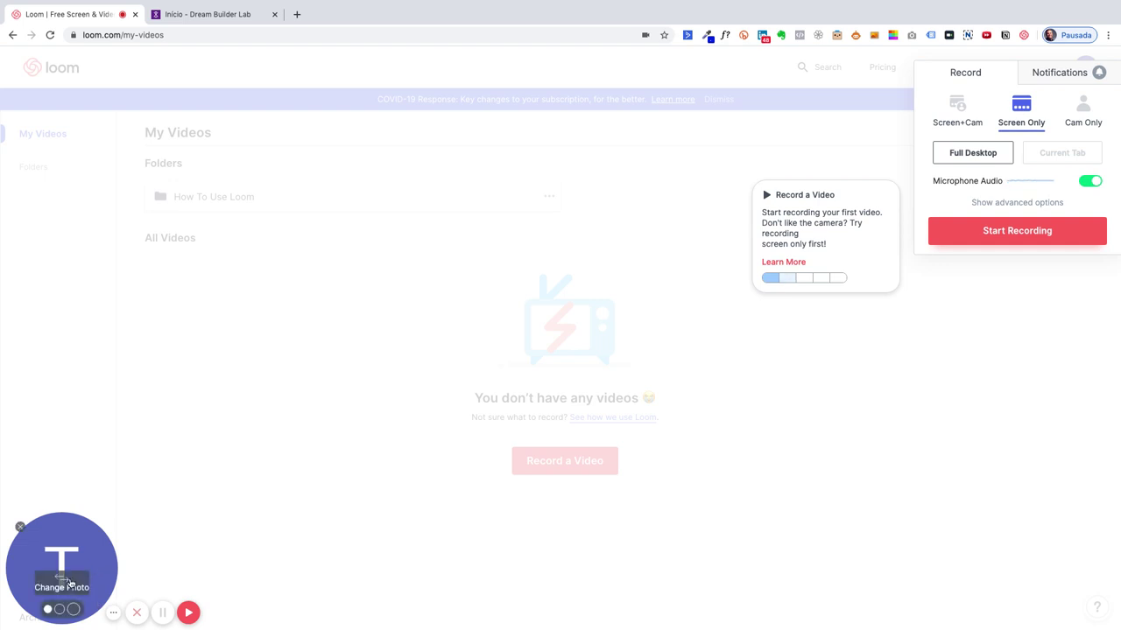
mouse_move(57, 560)
click(21, 531)
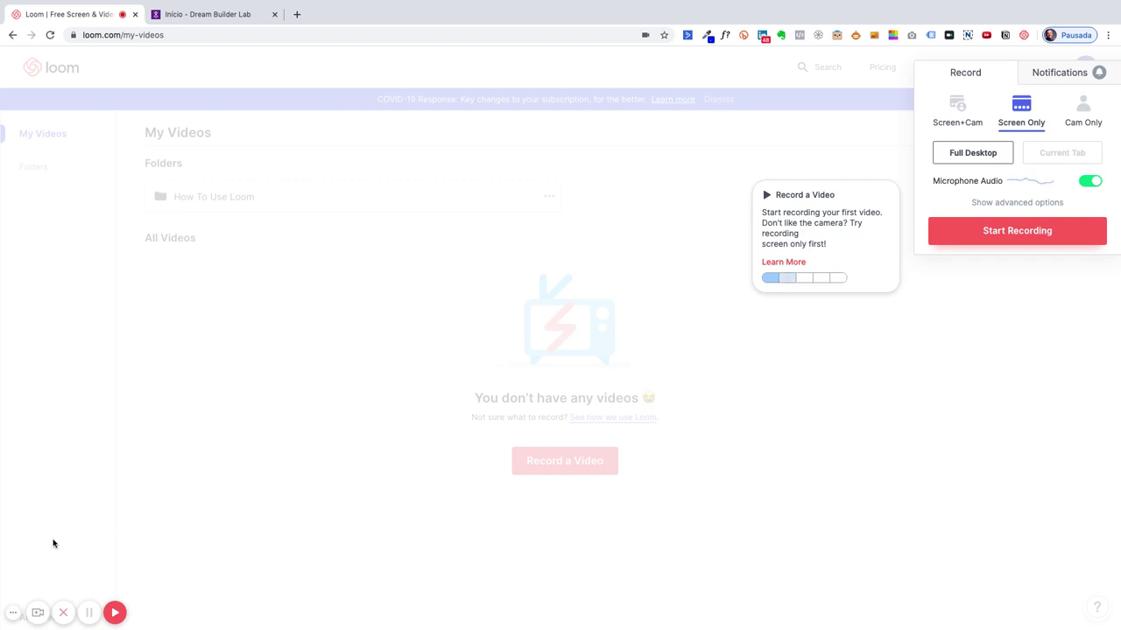
Collapse and restore the recording control menu, and view the webcams offered in the camera settings
click(13, 617)
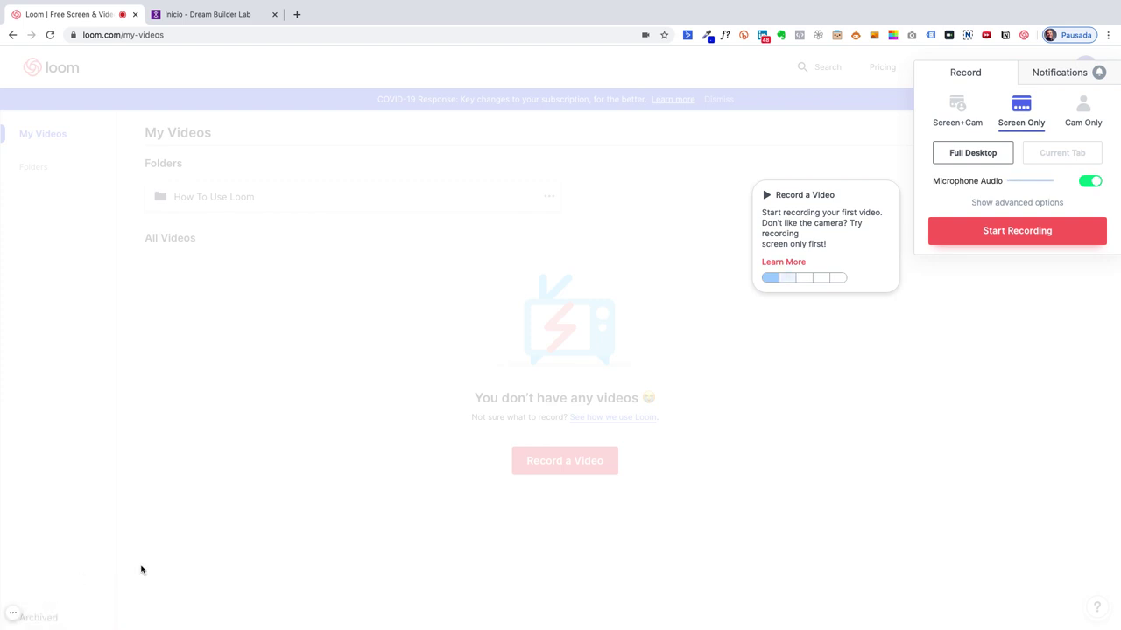
click(13, 616)
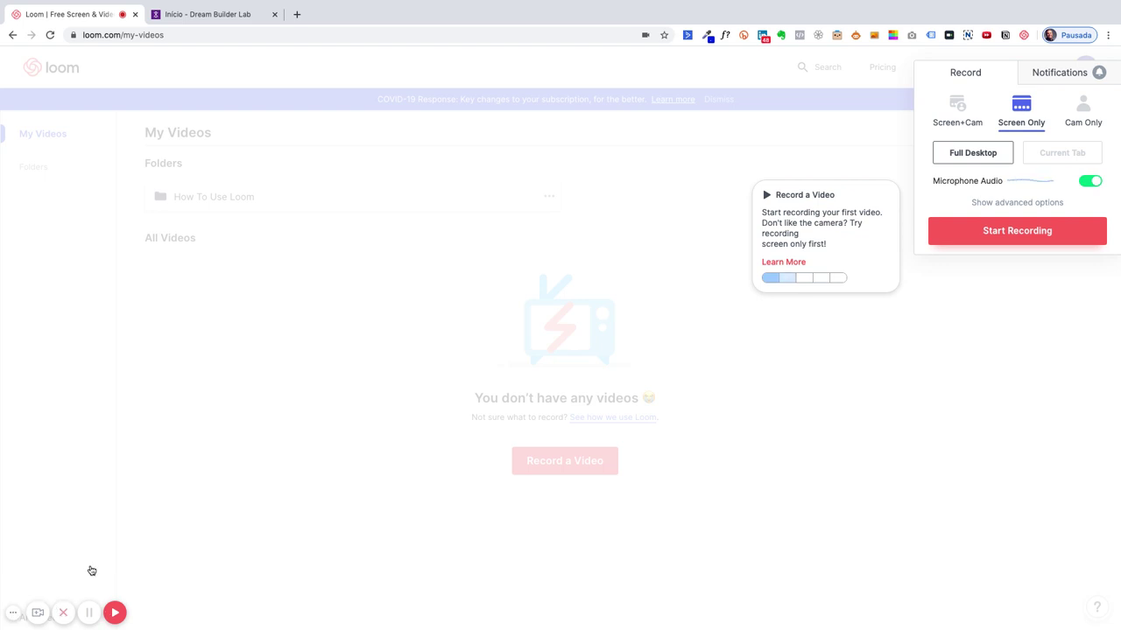
click(40, 615)
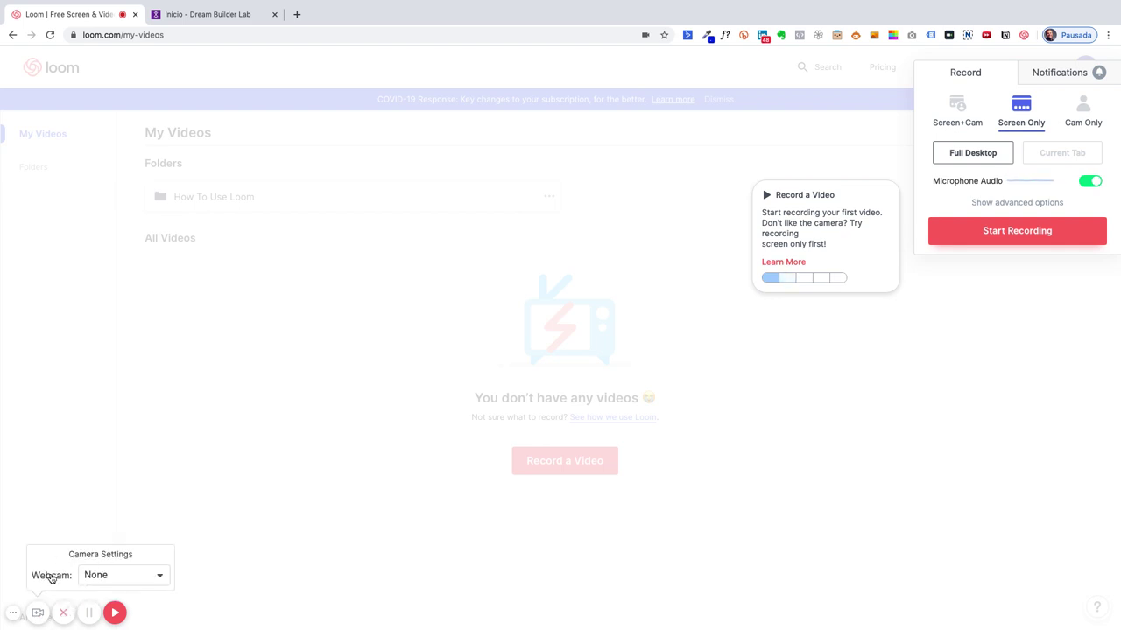
click(161, 577)
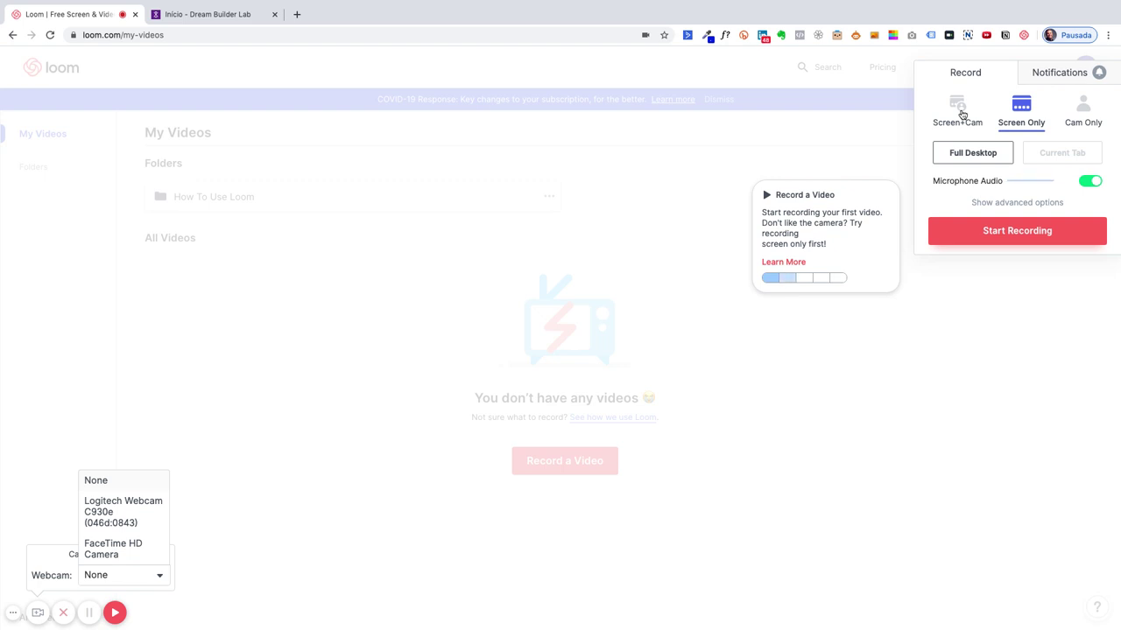
Try the Cam Only, Screen Only and Screen+Cam recording modes in turn
click(1084, 112)
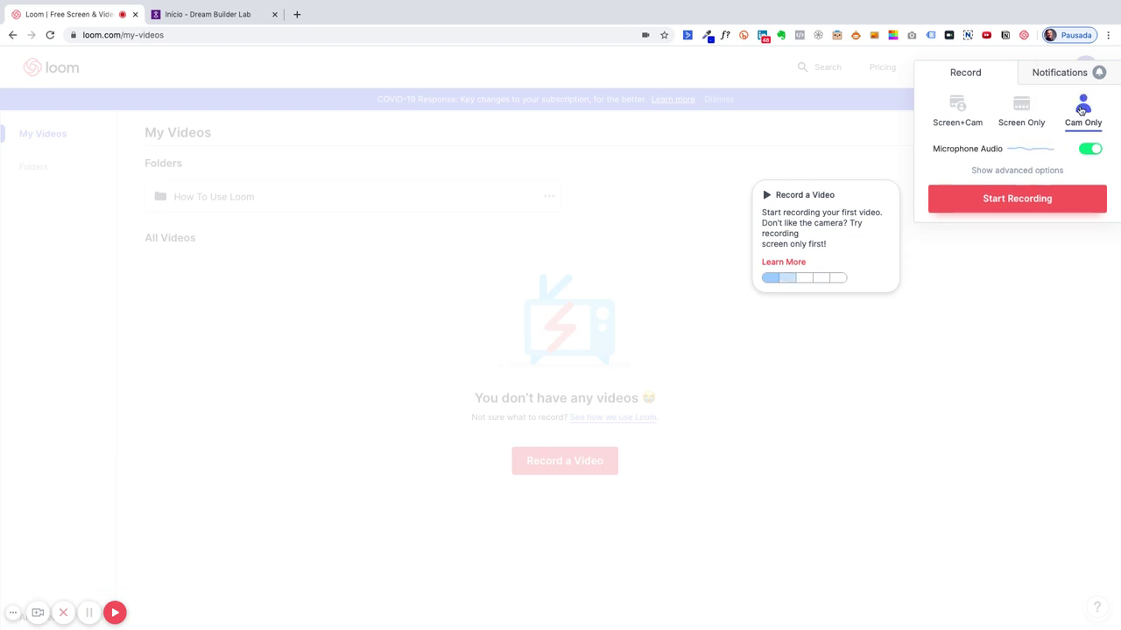
click(1021, 109)
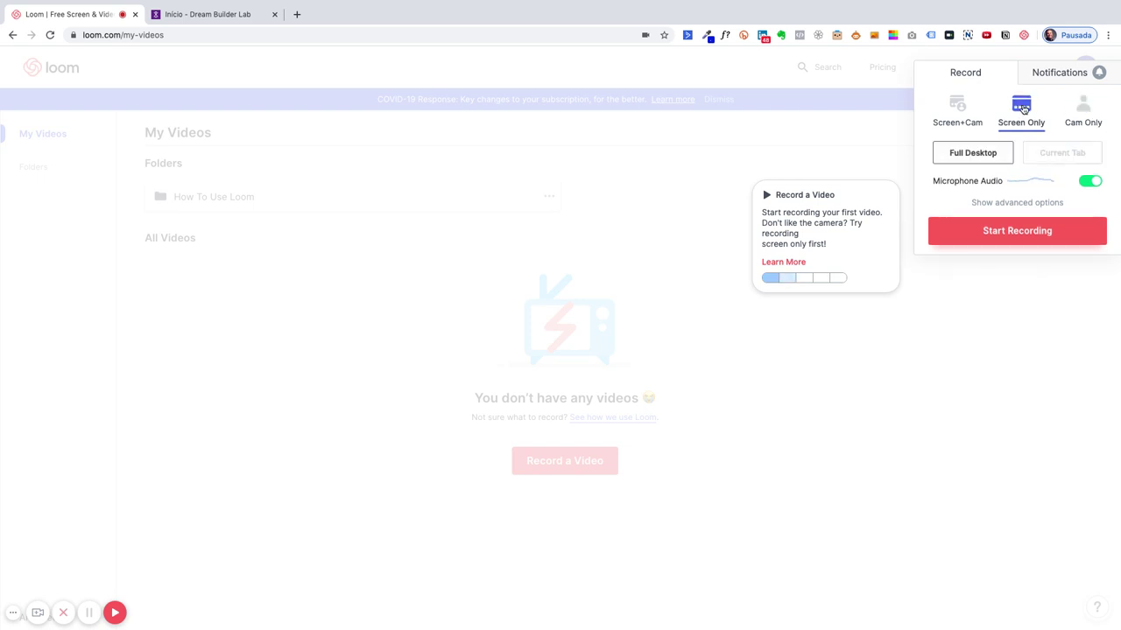
click(960, 109)
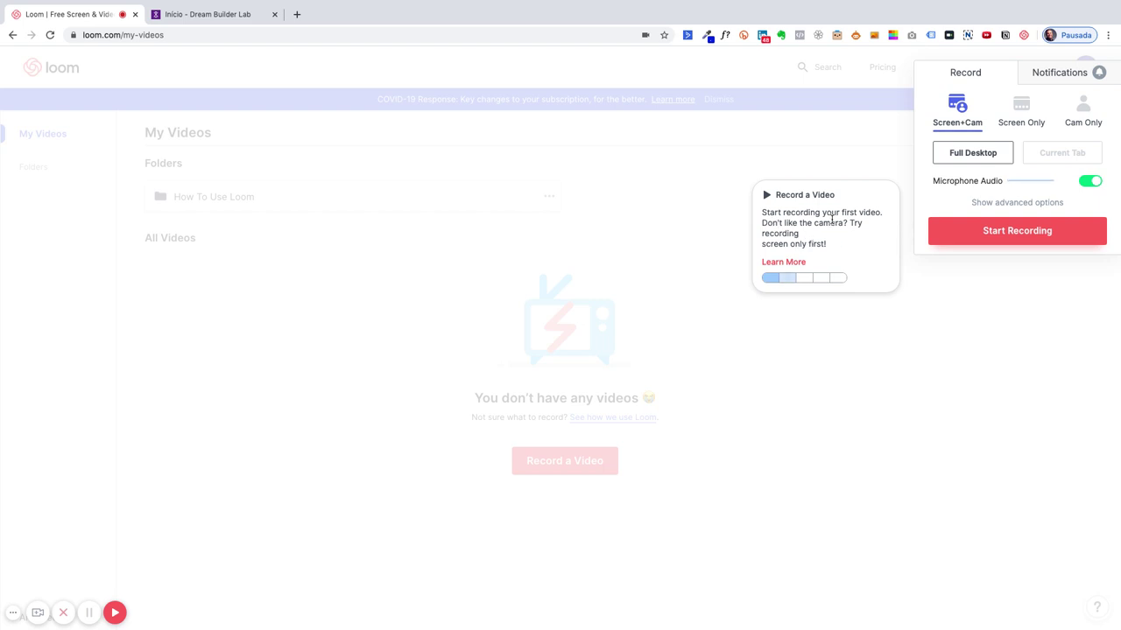
Read the expanded Record a Video tip, collapse it and set the recording mode to Screen Only
click(794, 261)
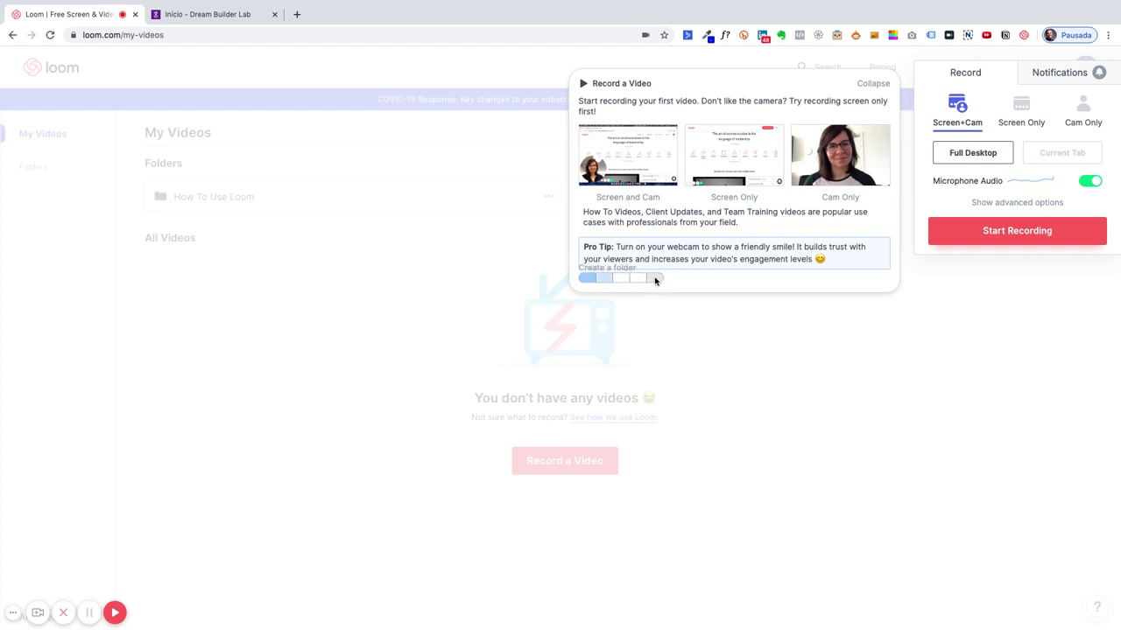
click(871, 84)
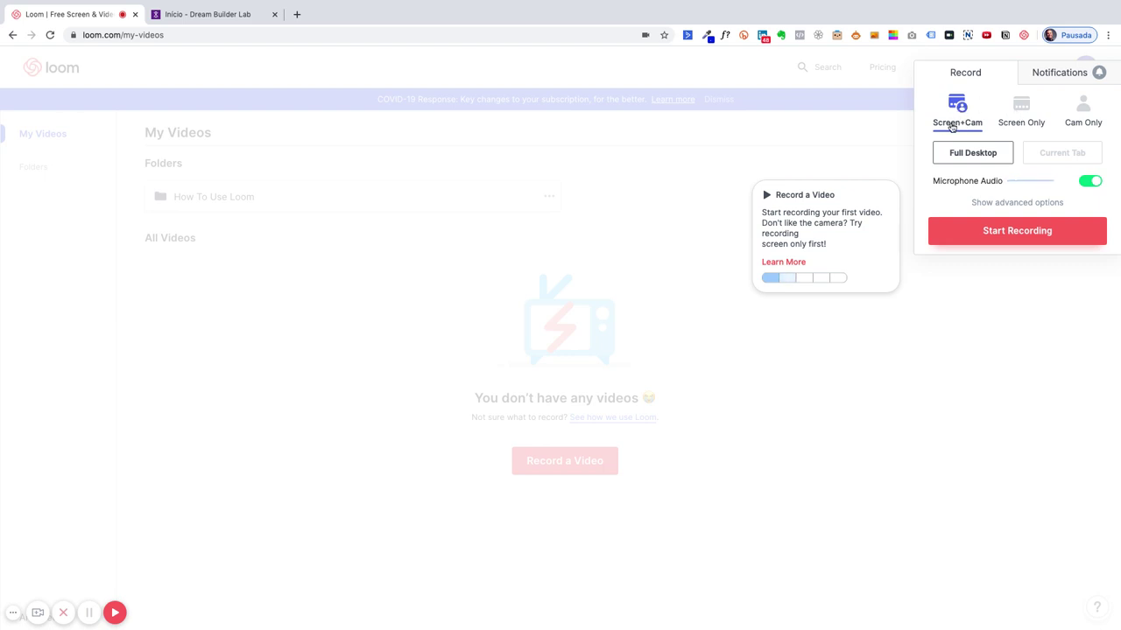
click(1020, 112)
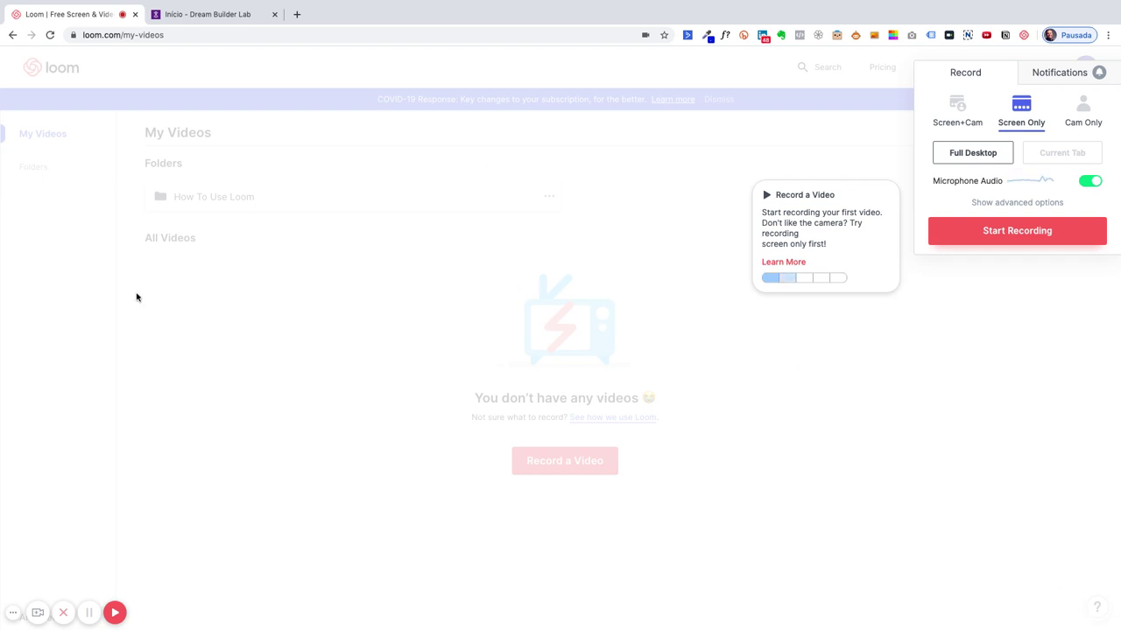
View the Dream Builder Lab page, try Current Tab as the recorder's capture area in Loom and return to Full Desktop
click(193, 15)
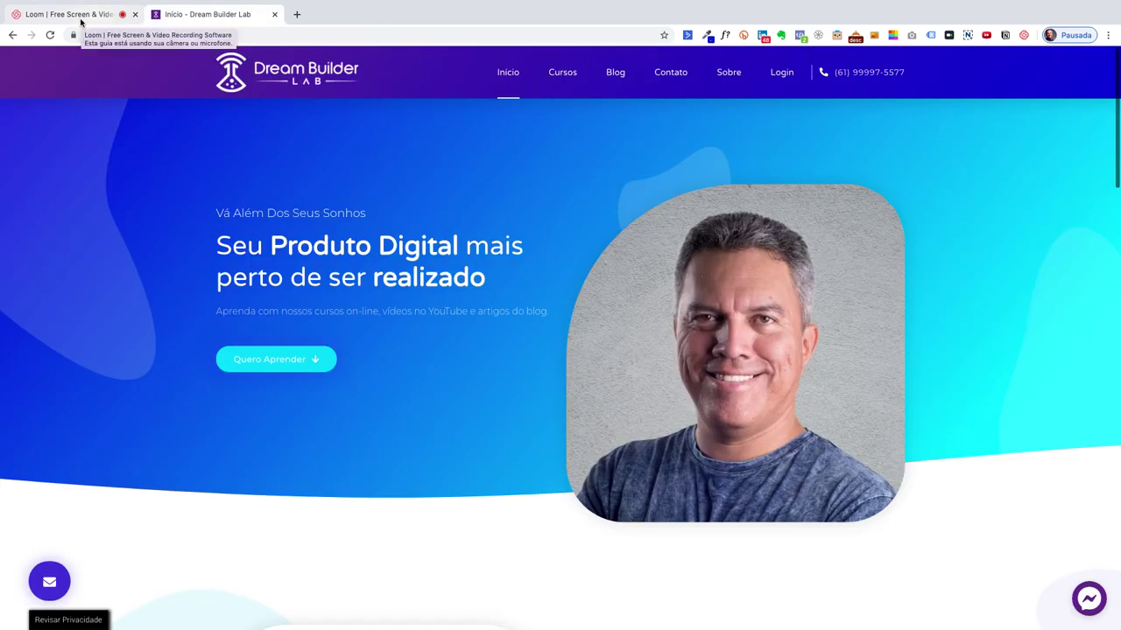
click(82, 19)
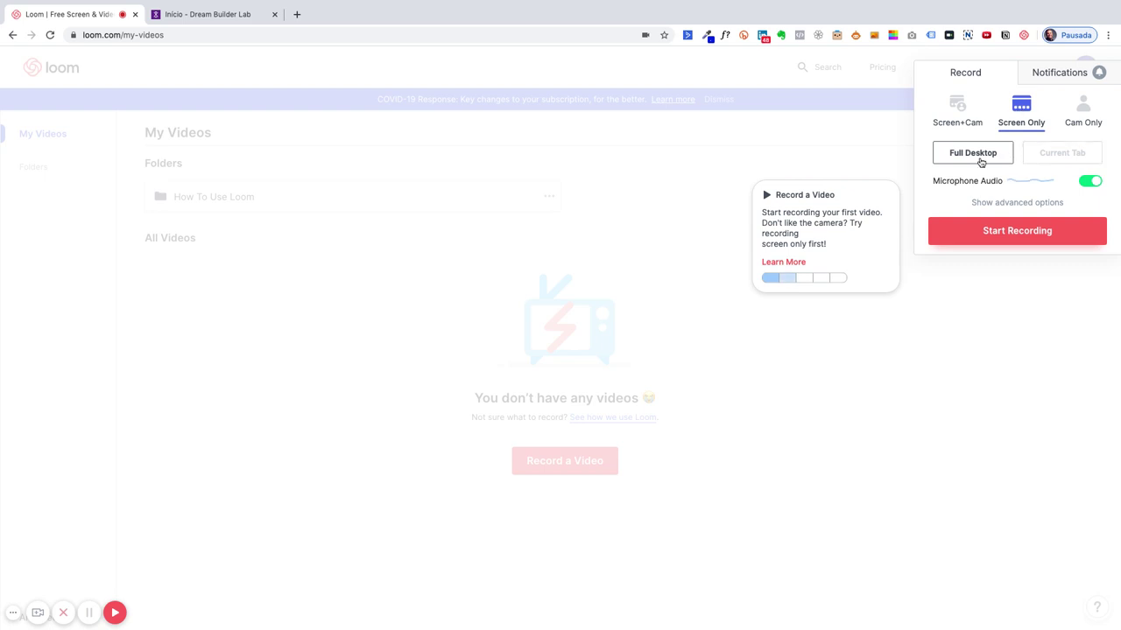
click(1062, 154)
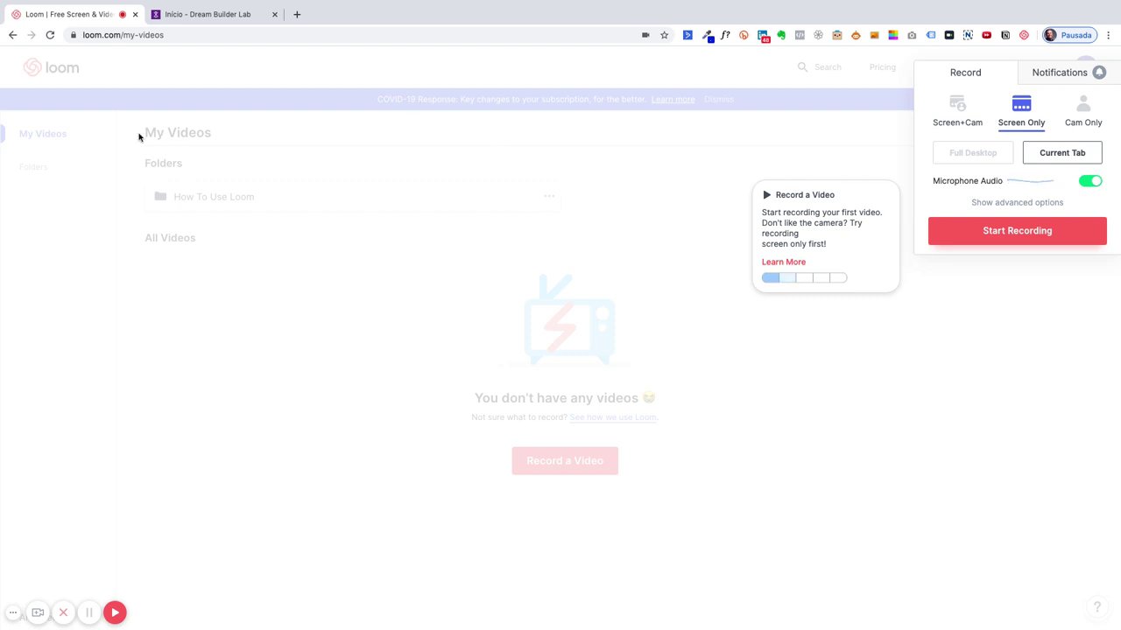
click(970, 154)
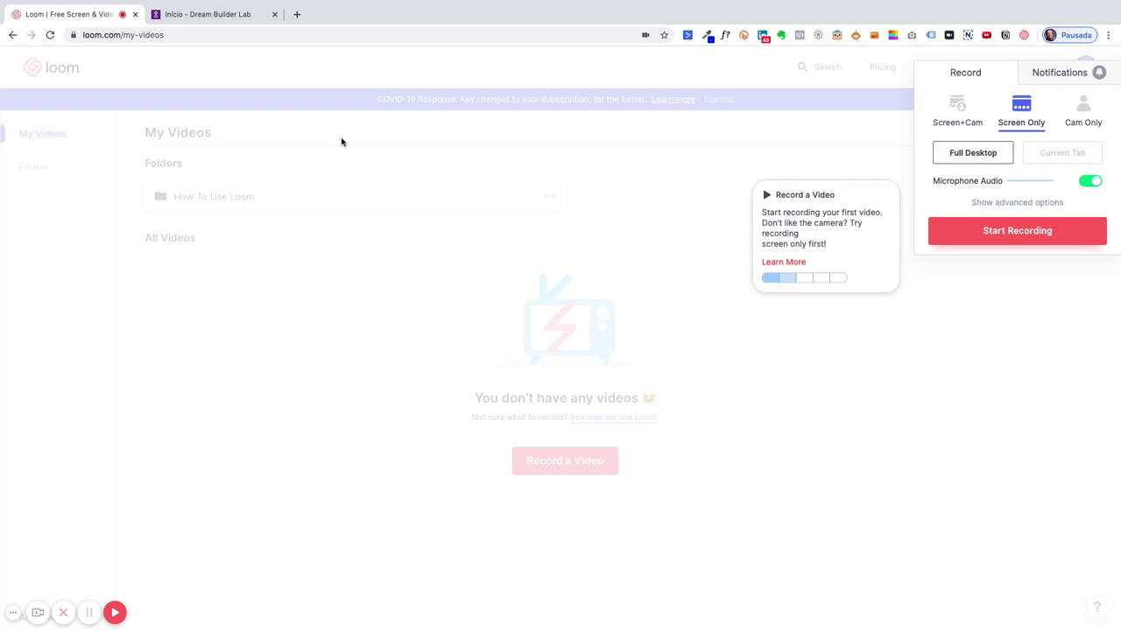
Open the Loom recorder on the Dream Builder Lab page, show its advanced options and start a Screen Only recording of the current tab
click(237, 18)
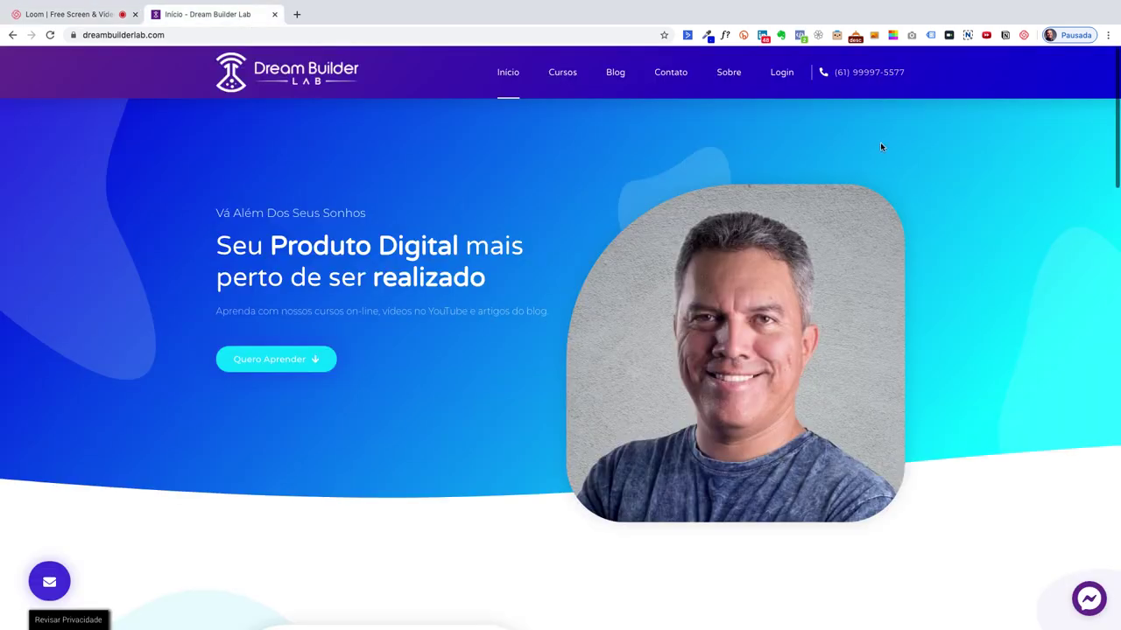
click(1023, 36)
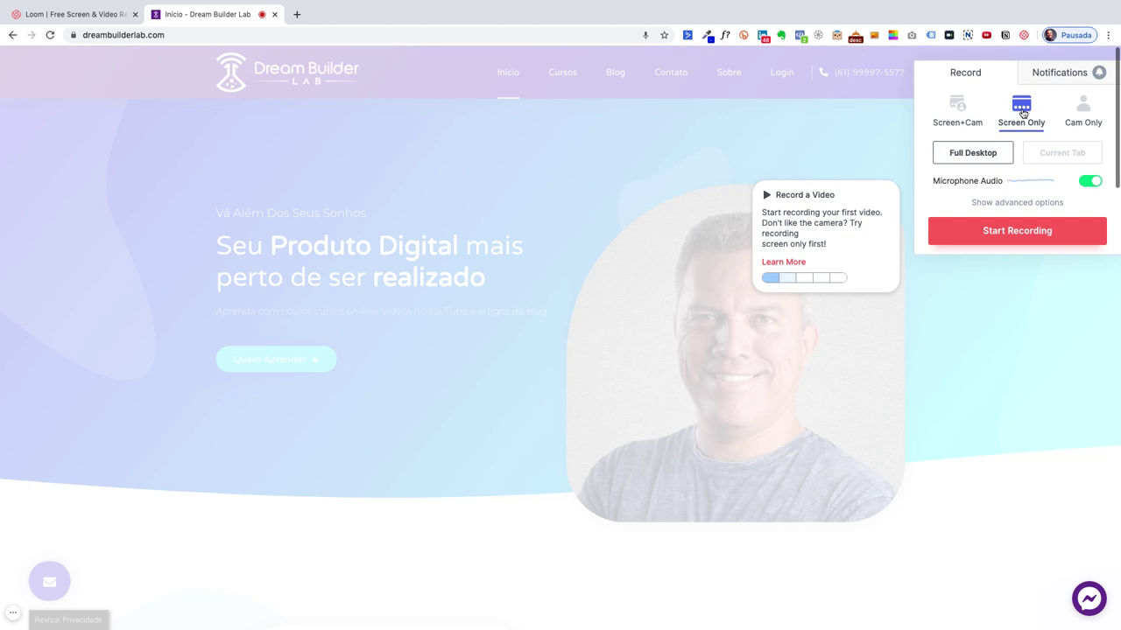
click(1059, 155)
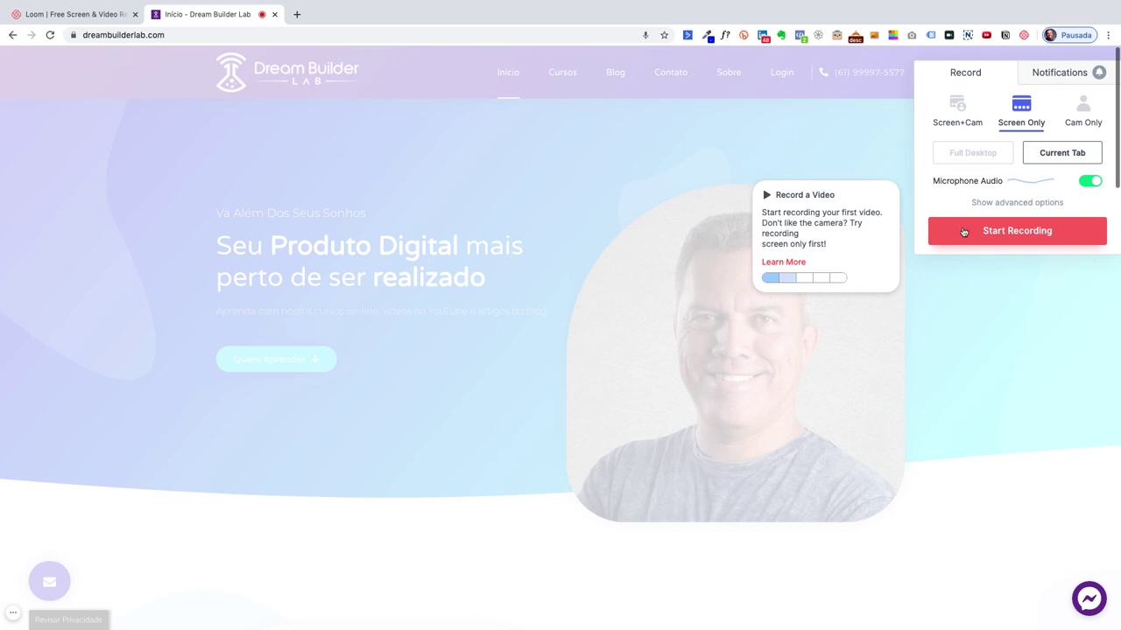
click(1022, 203)
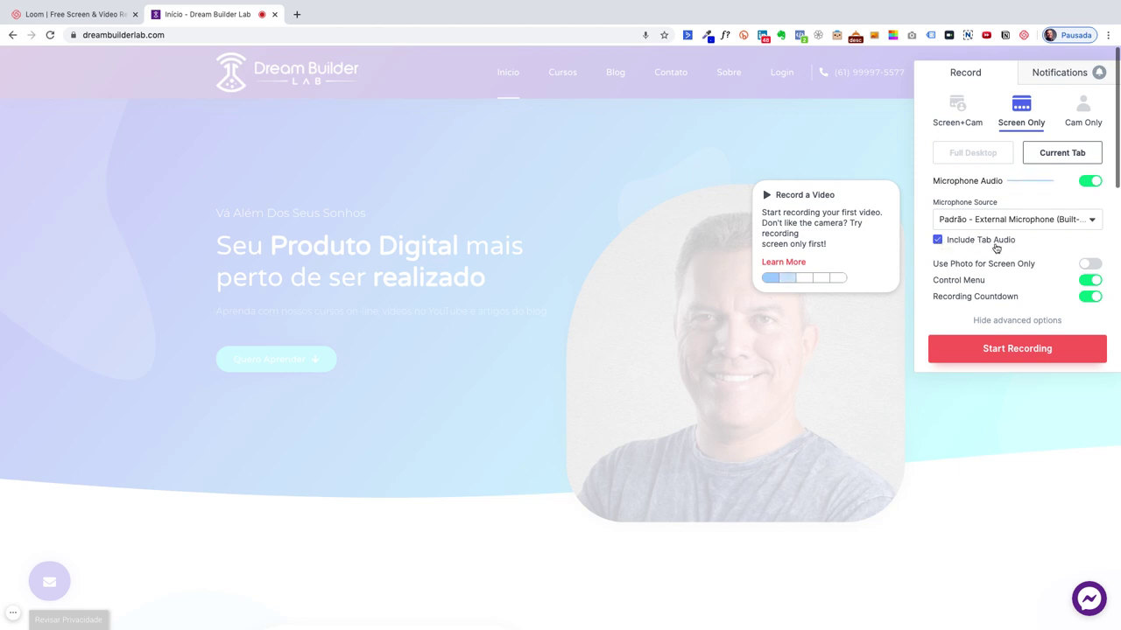
click(972, 354)
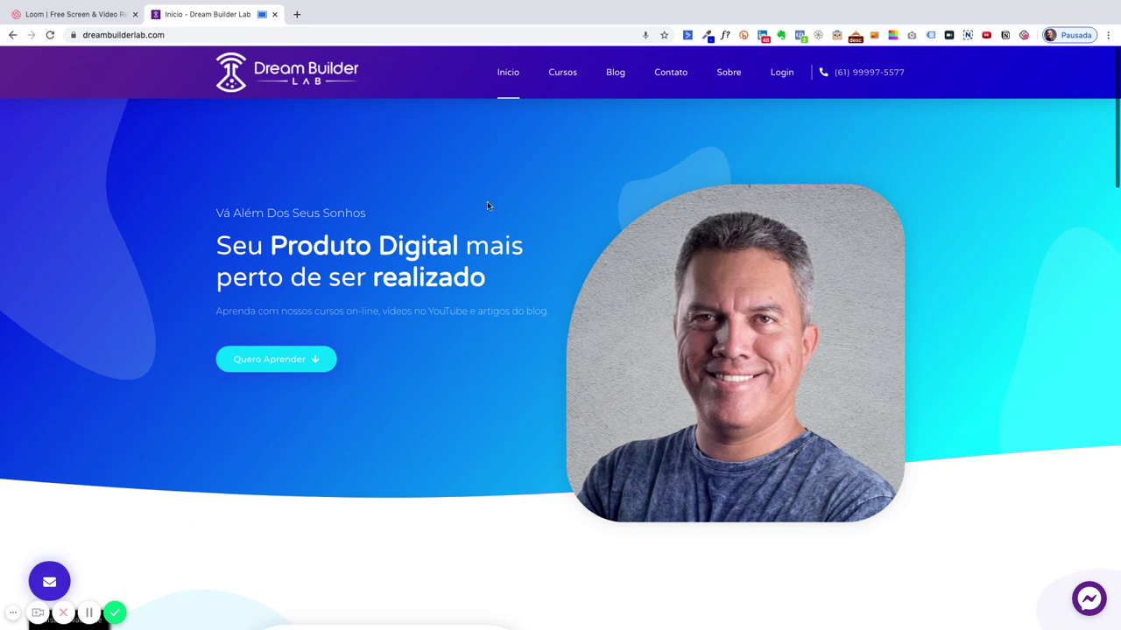
Show the Dream Builder Lab home page down to its footer while the recording runs
scroll(175, 369, down, 3)
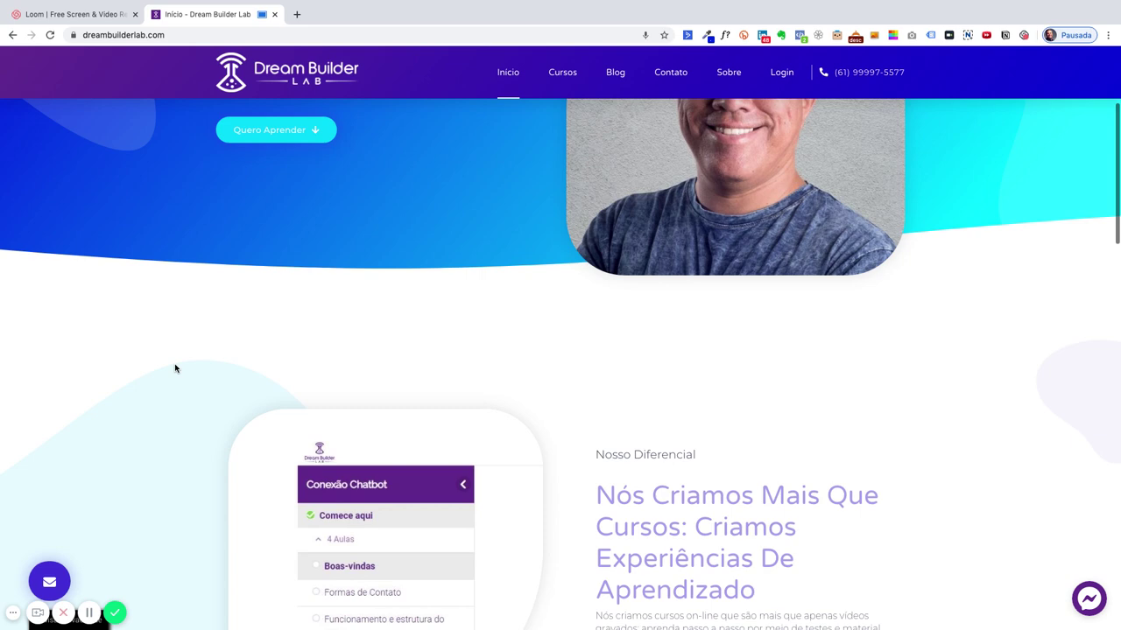
scroll(176, 368, down, 5)
scroll(175, 368, down, 15)
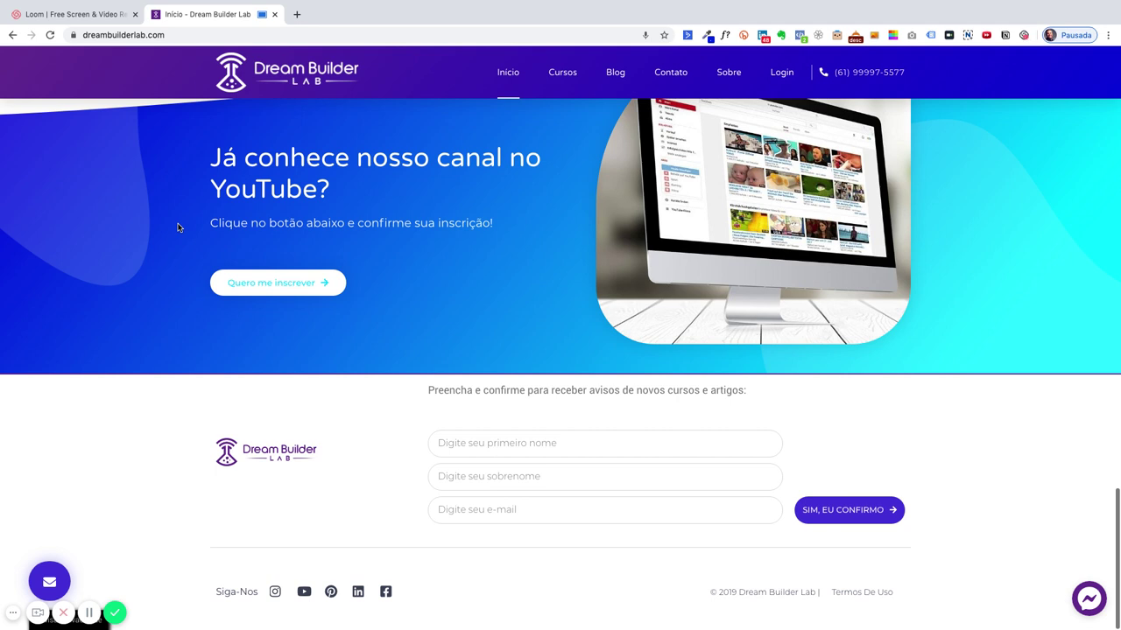
Finish the recording and start the guided tour of editing and sharing options on the new video's page
click(118, 614)
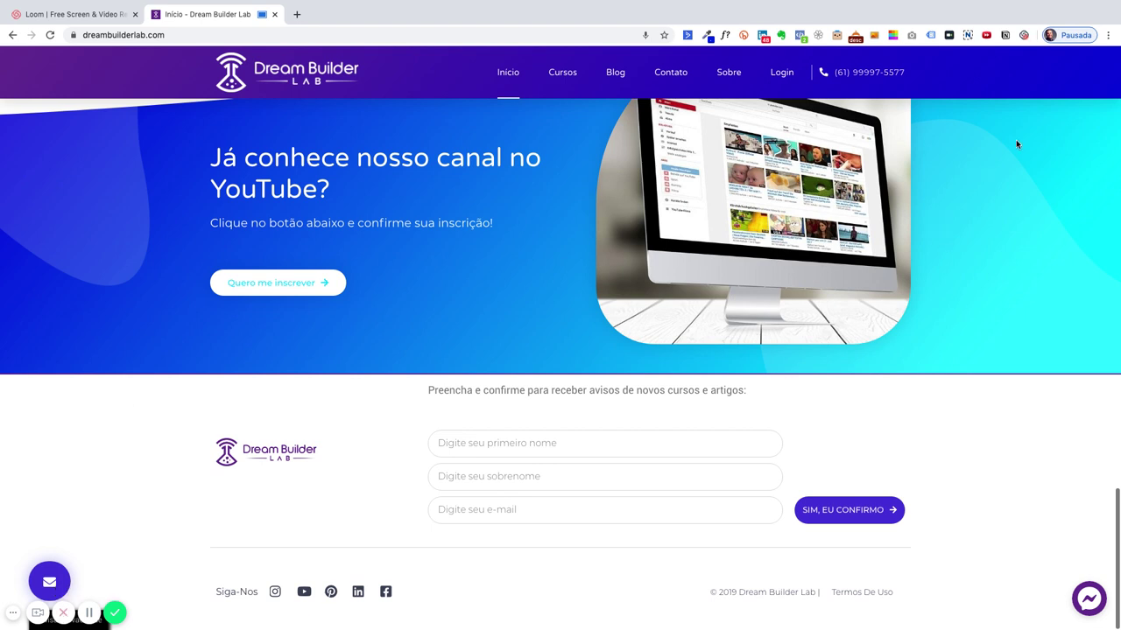
click(1026, 37)
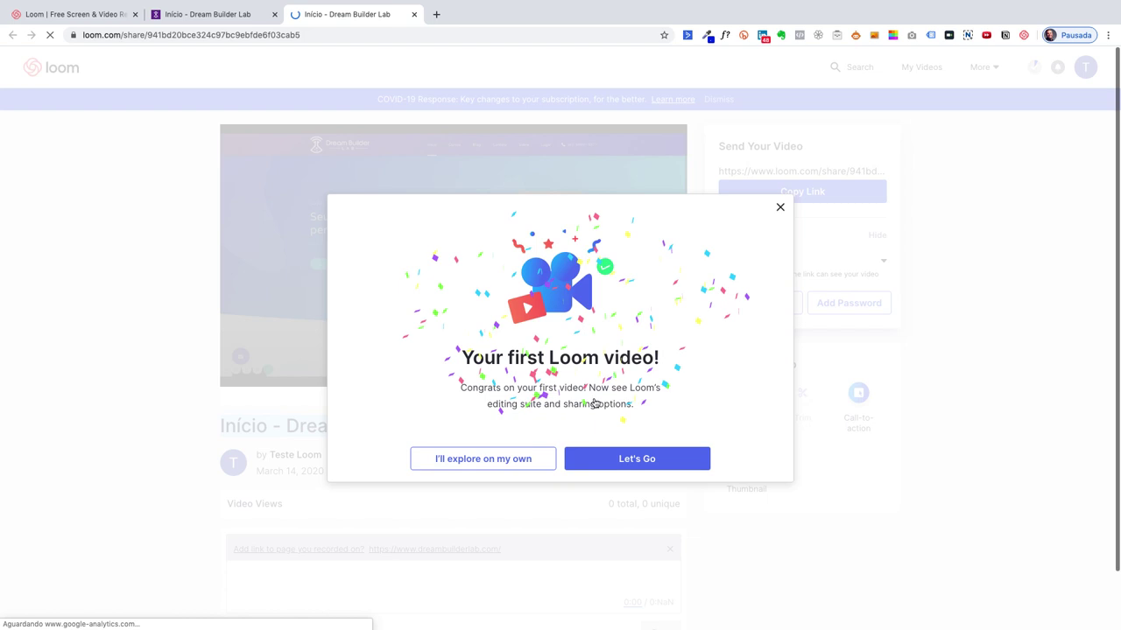
click(611, 460)
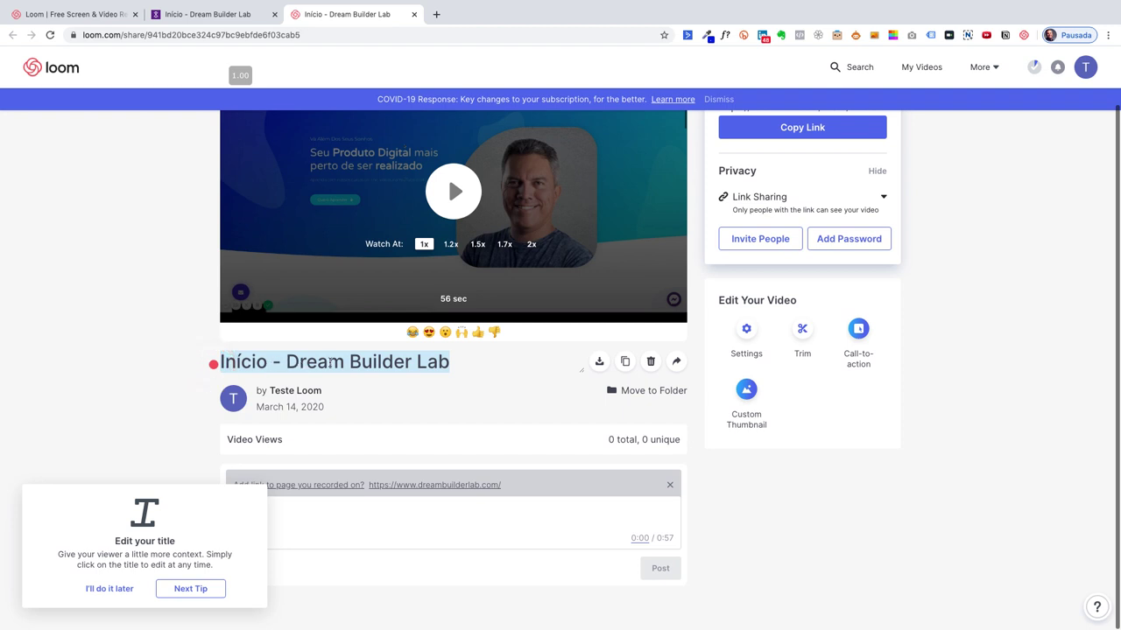
Replace the video's title with "Instruções para xxx"
double_click(301, 362)
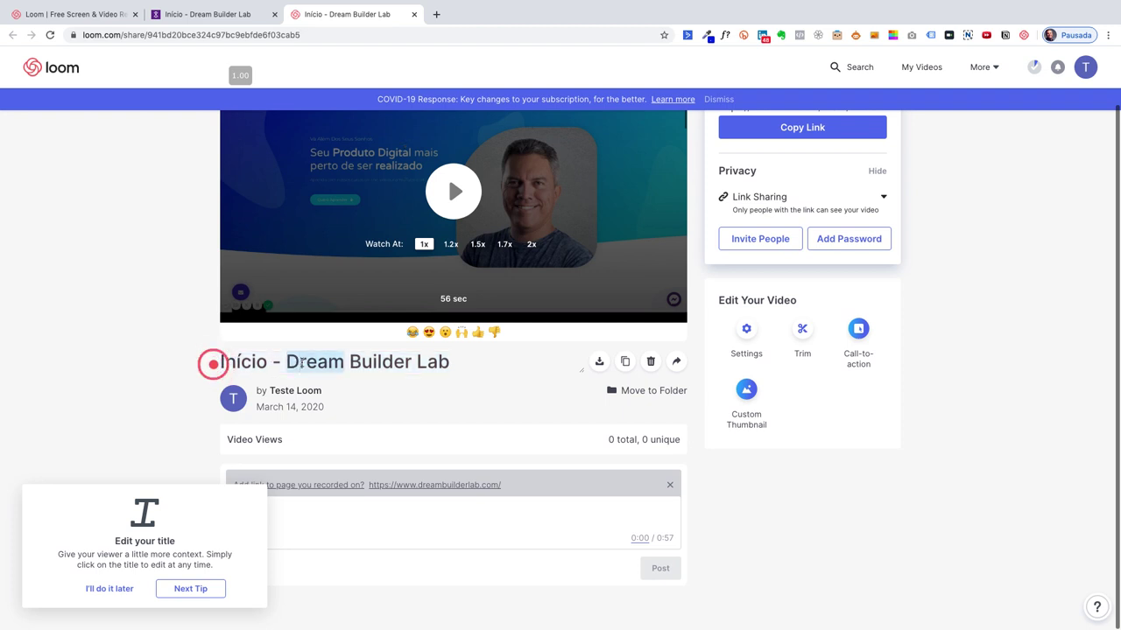
key(BackSpace)
key(BackSpace)
key(BackSpace)
key(BackSpace)
key(BackSpace)
key(BackSpace)
key(BackSpace)
key(BackSpace)
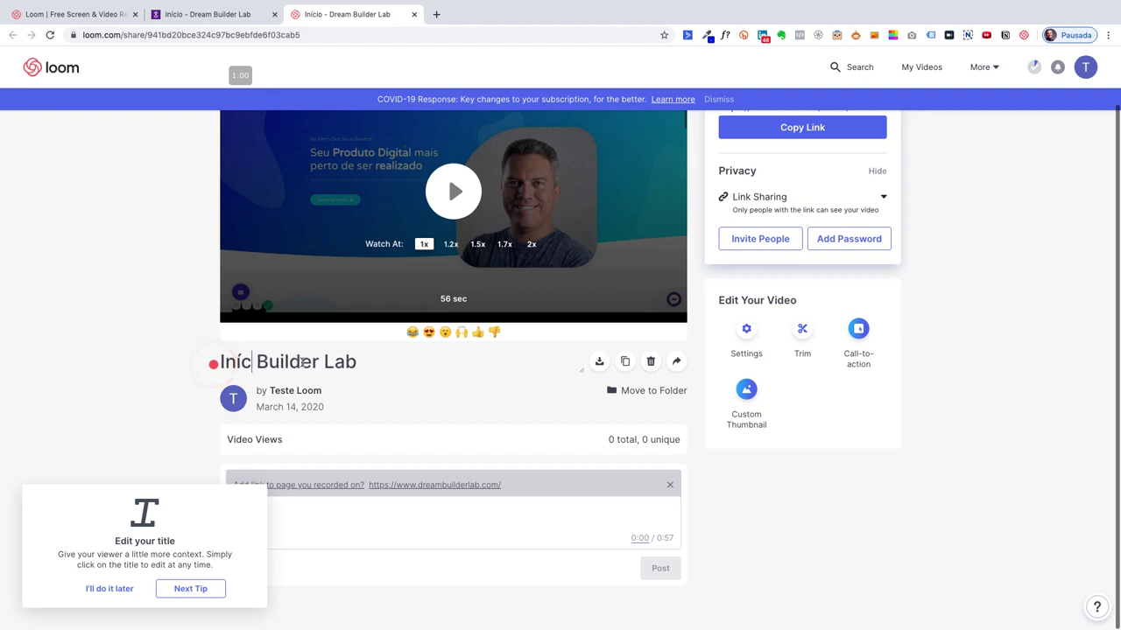
key(BackSpace)
key(BackSpace)
key(BackSpace)
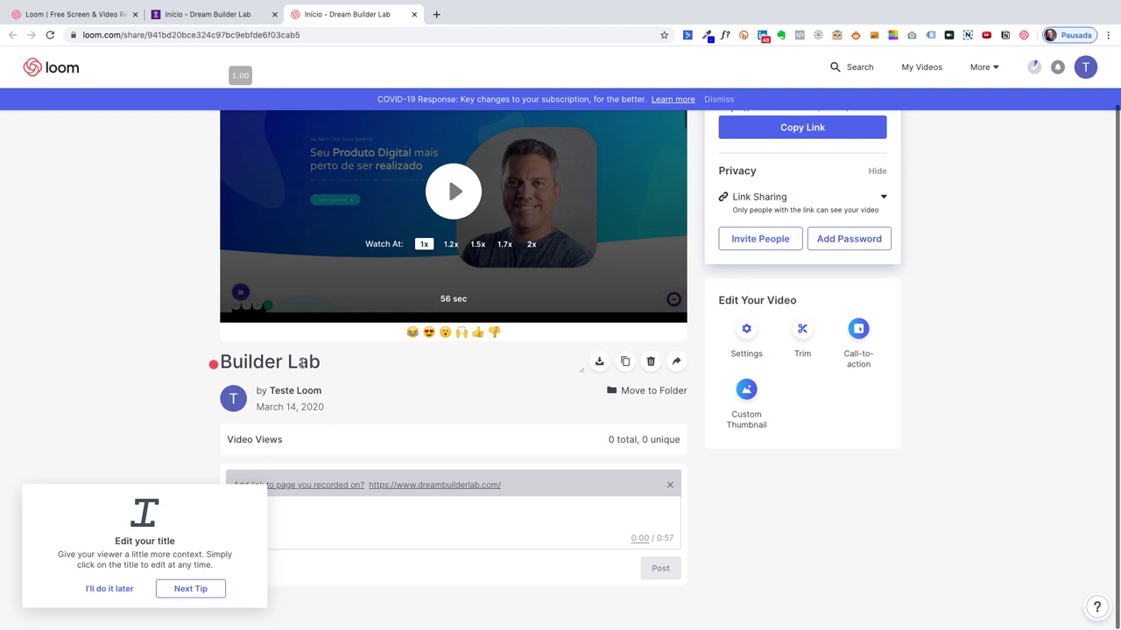
text(Instruções para)
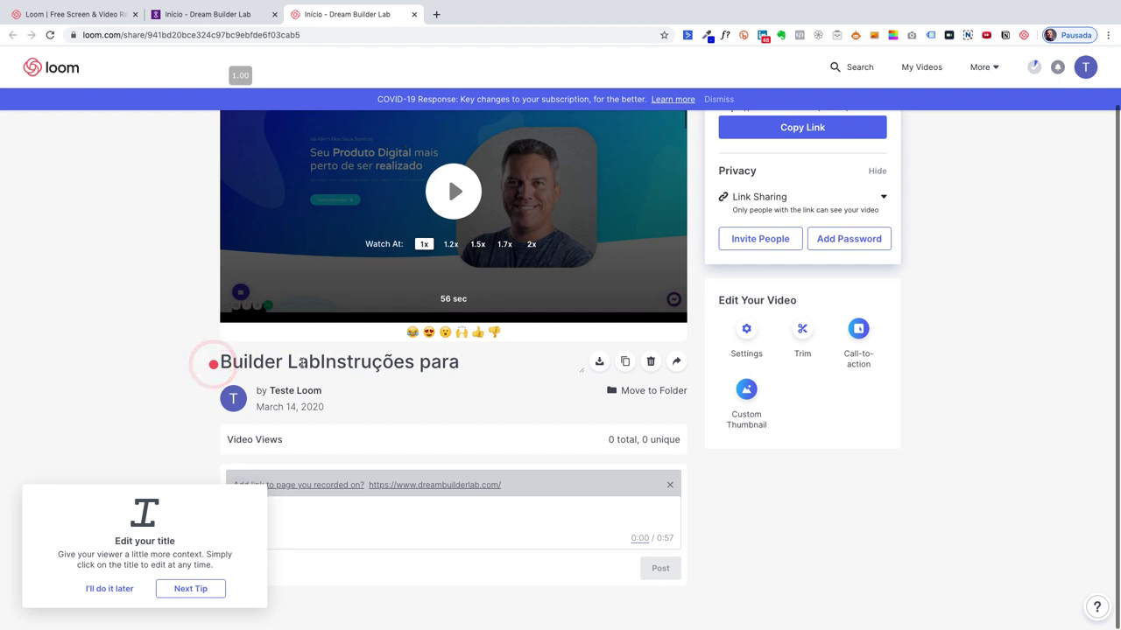
text( xxx)
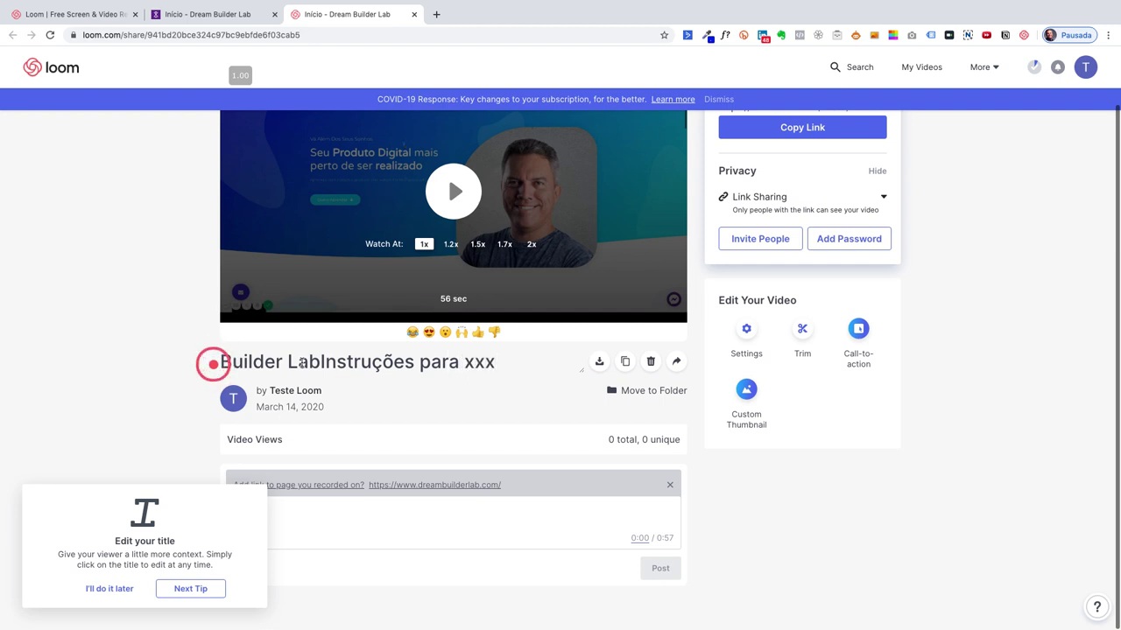
key(Left)
key(Left)
key(Left)
key(Left)
key(Left)
key(Left)
key(Left)
key(Left)
key(Left)
key(Left)
key(Left)
key(Left)
key(Left)
key(Left)
key(Left)
key(Left)
key(Left)
key(Left)
key(Left)
key(BackSpace)
key(BackSpace)
key(BackSpace)
key(BackSpace)
key(BackSpace)
key(BackSpace)
key(BackSpace)
key(BackSpace)
key(BackSpace)
key(BackSpace)
key(BackSpace)
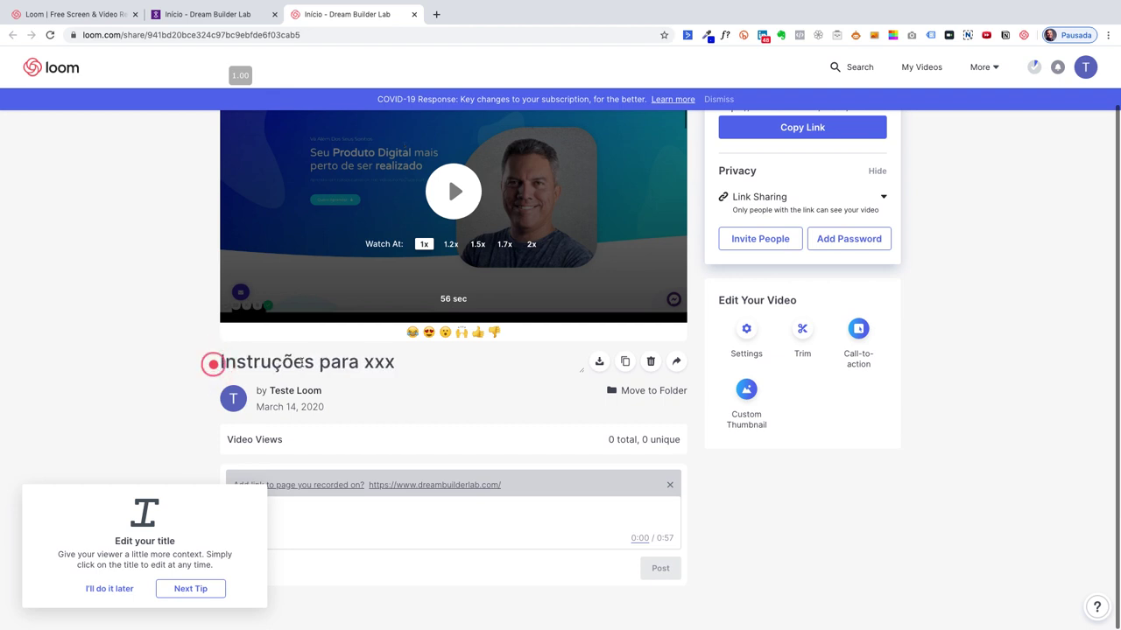
key(Return)
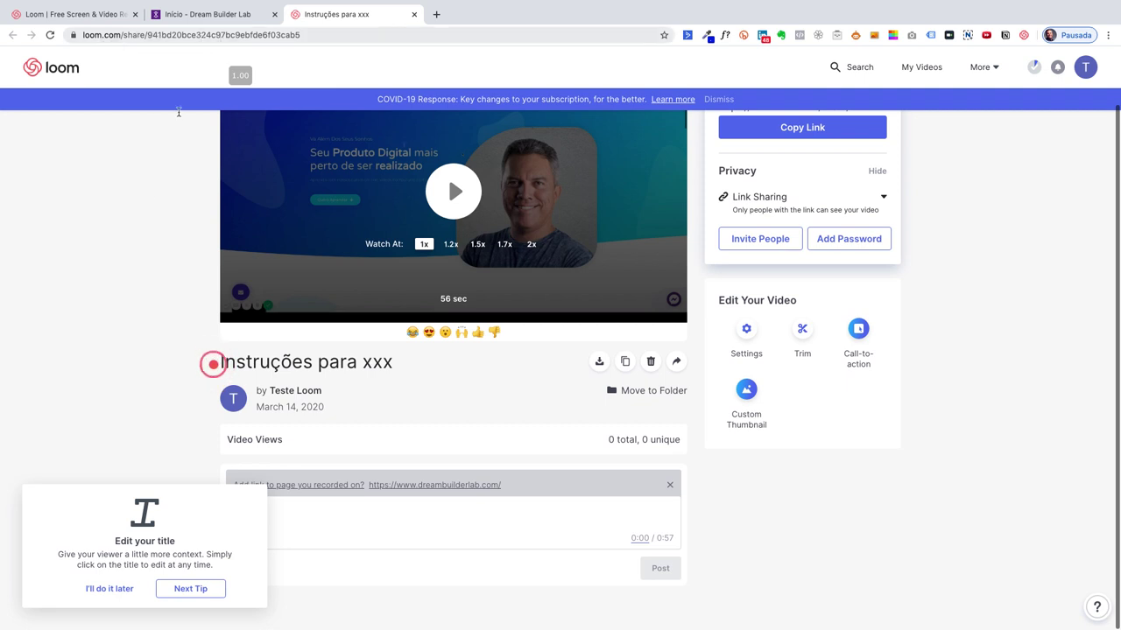
Advance the guided tour to the tip on sending the video and copy the video's share link
scroll(149, 221, up, 1)
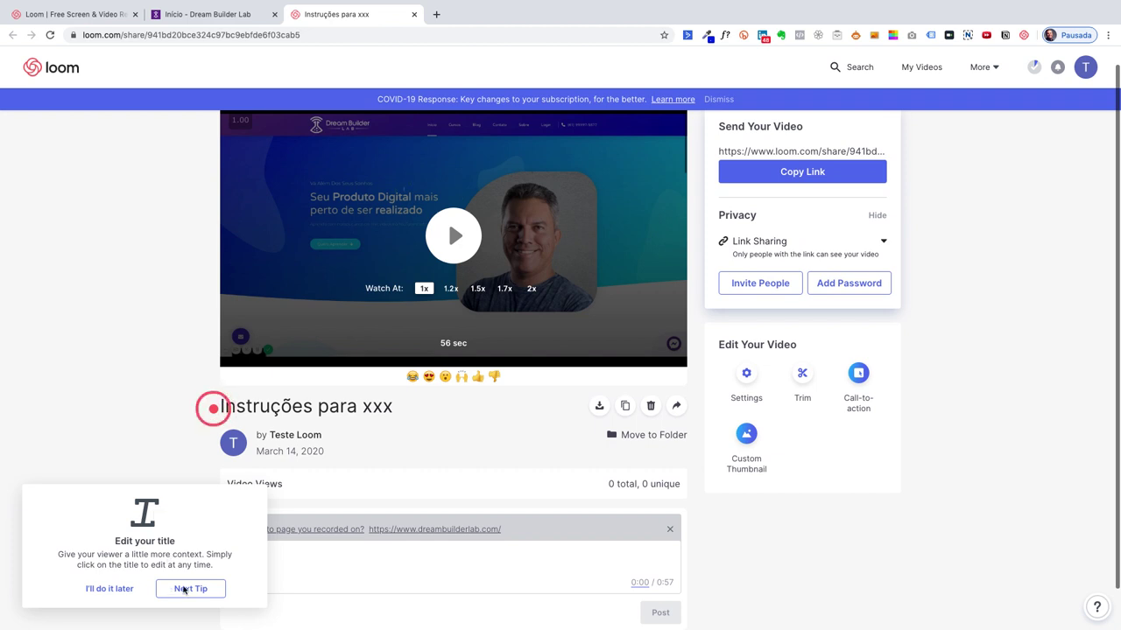
click(190, 589)
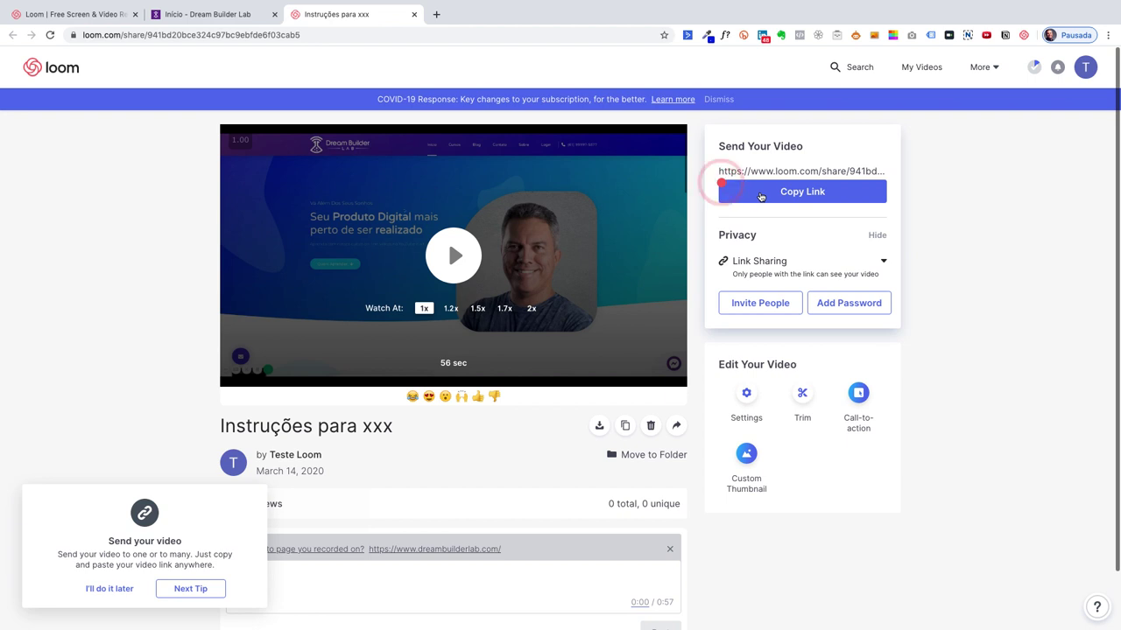
click(812, 194)
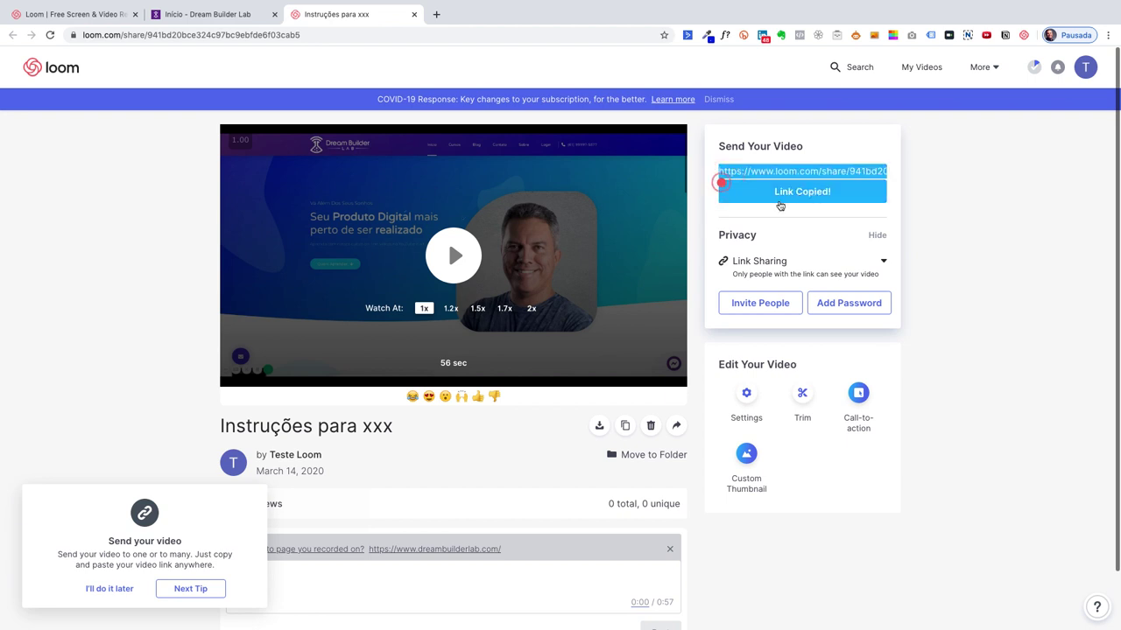
Advance the tour to Search Engine Indexing, view the Link Sharing and Public privacy choices, and close them without changing the setting
click(191, 589)
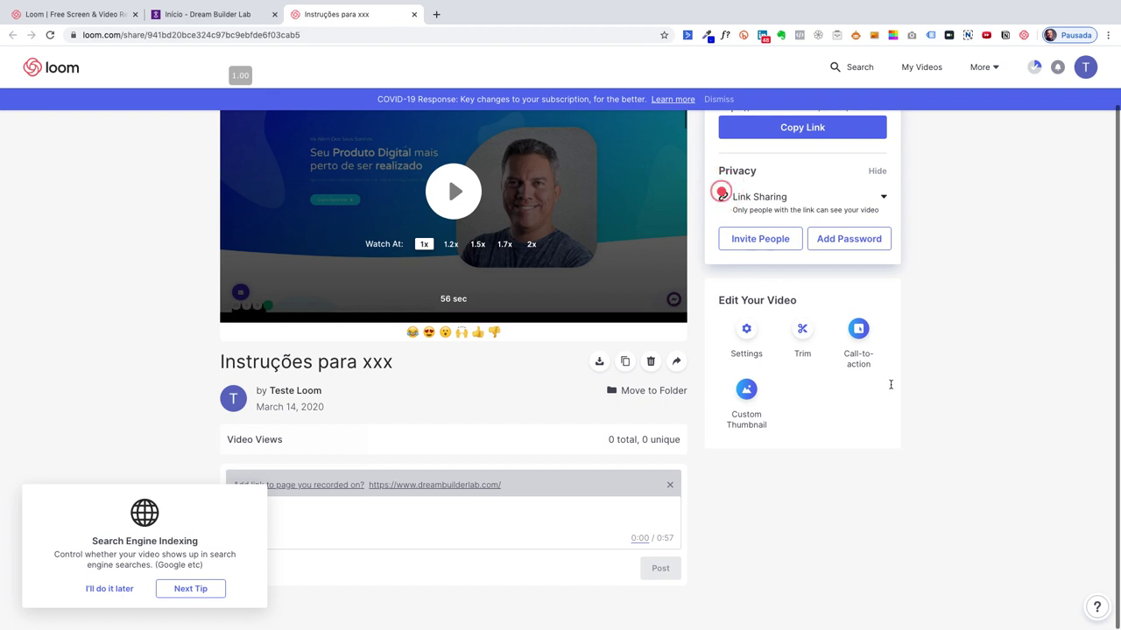
click(883, 198)
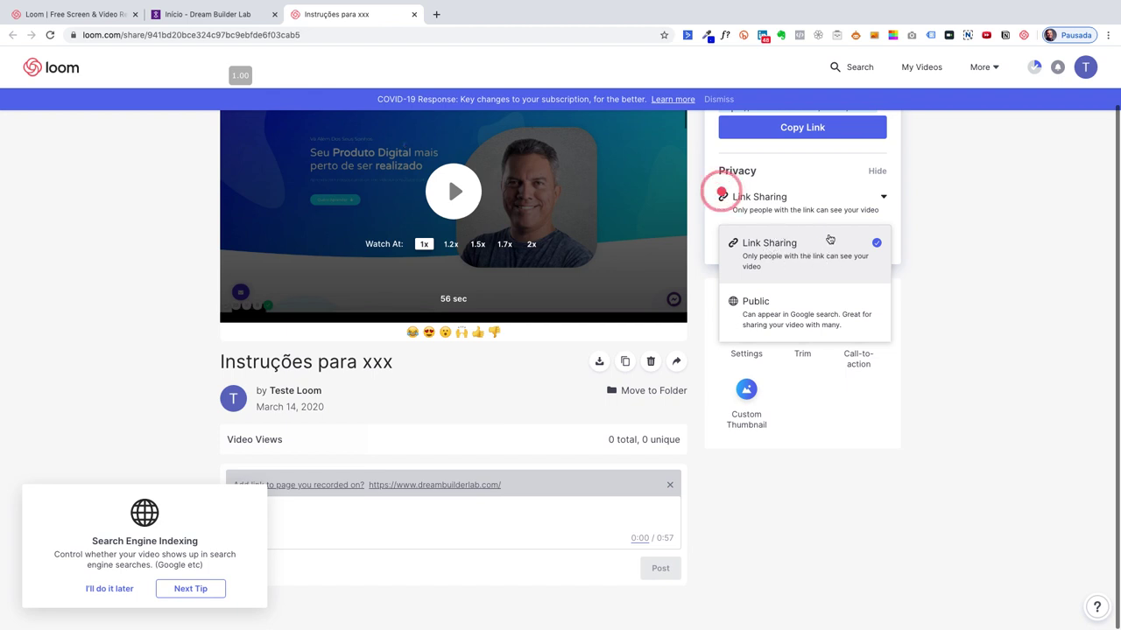
click(885, 200)
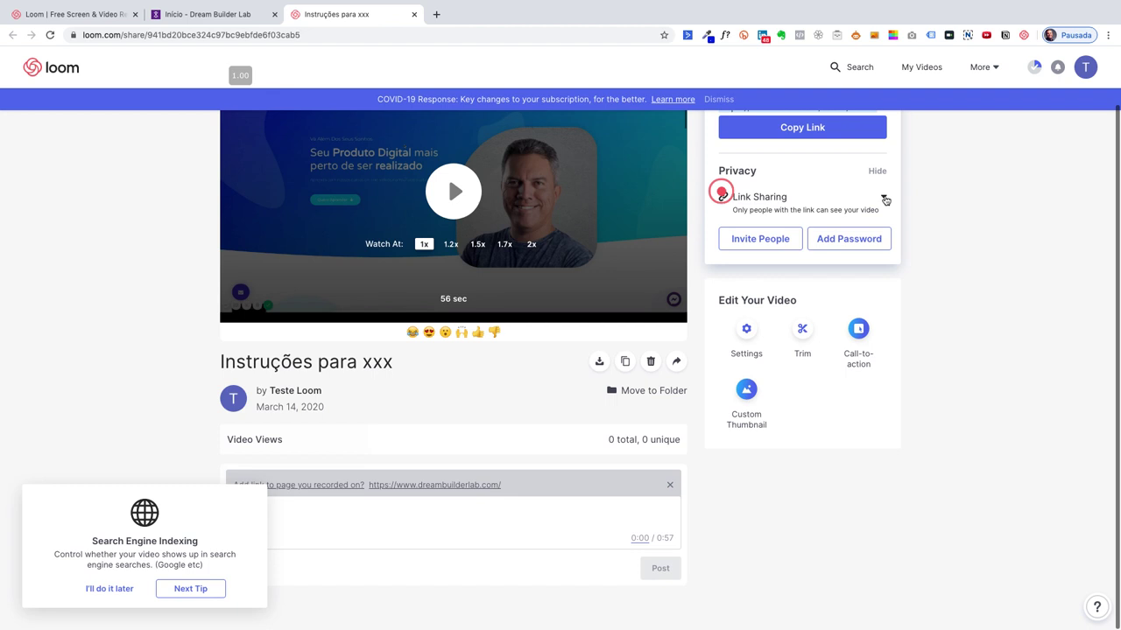
Advance the tour to Allow Access by Email, view the Custom Access form for inviting people and cancel it
click(191, 588)
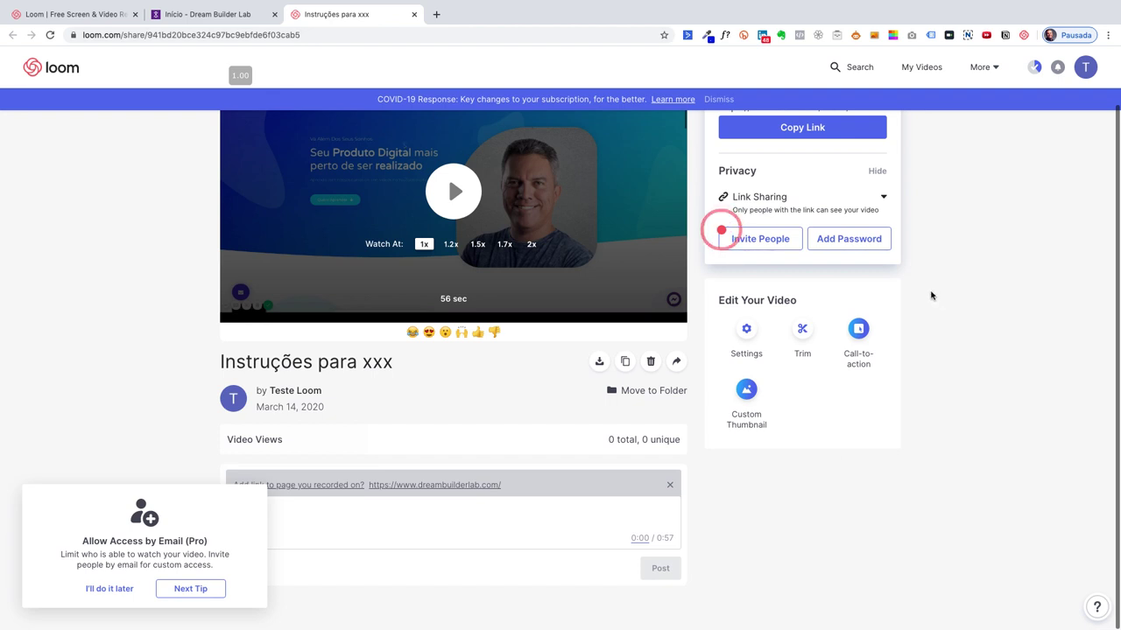
click(760, 240)
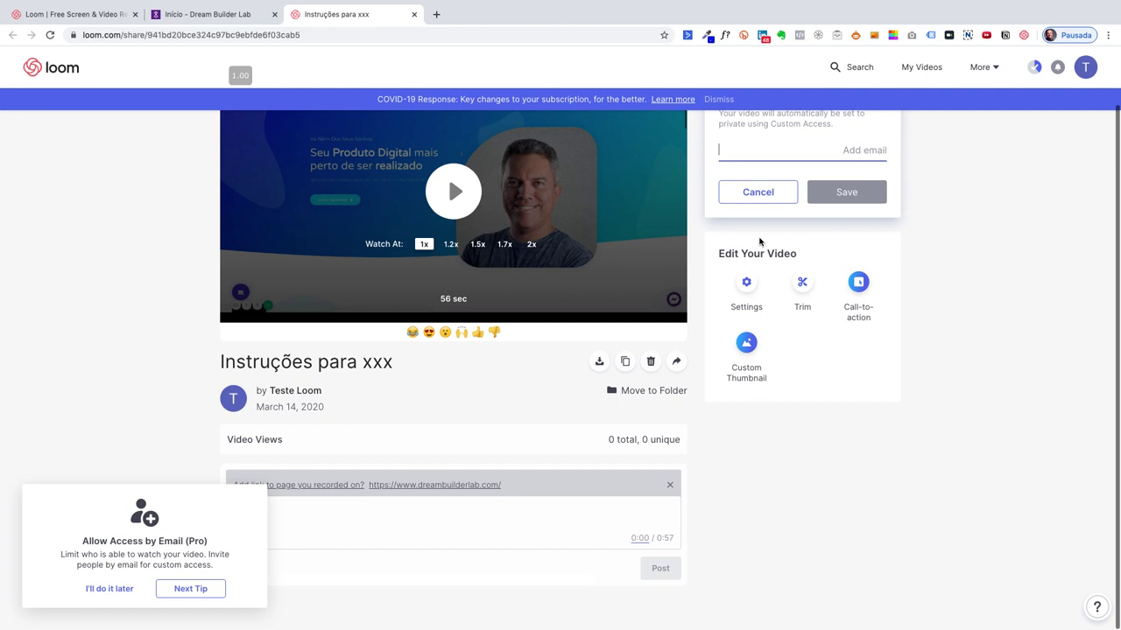
scroll(947, 173, up, 2)
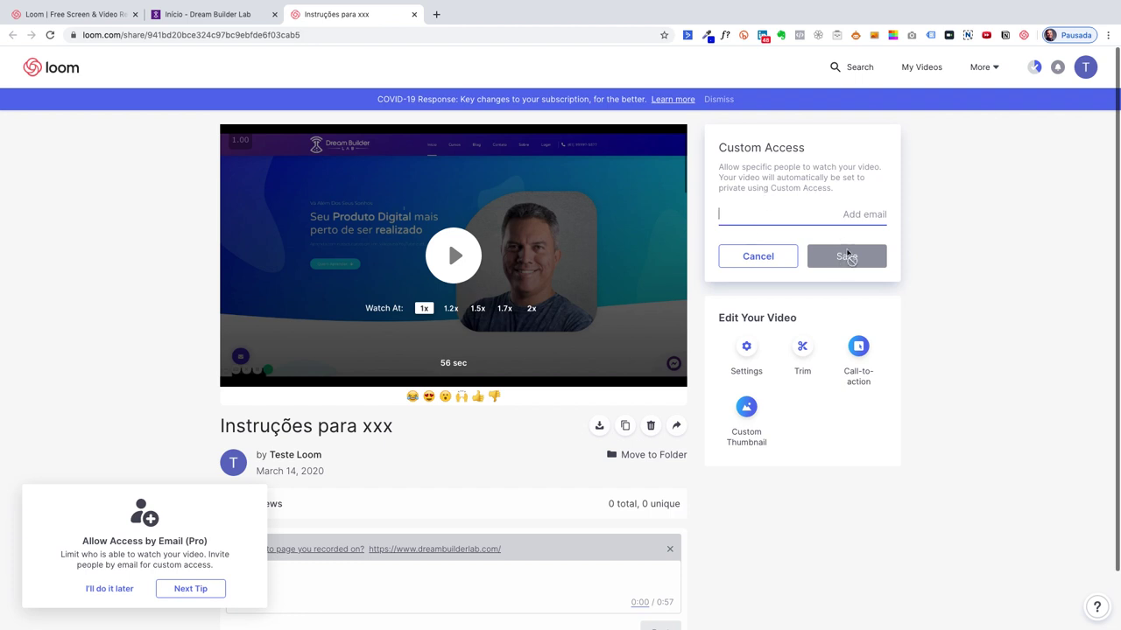
click(768, 257)
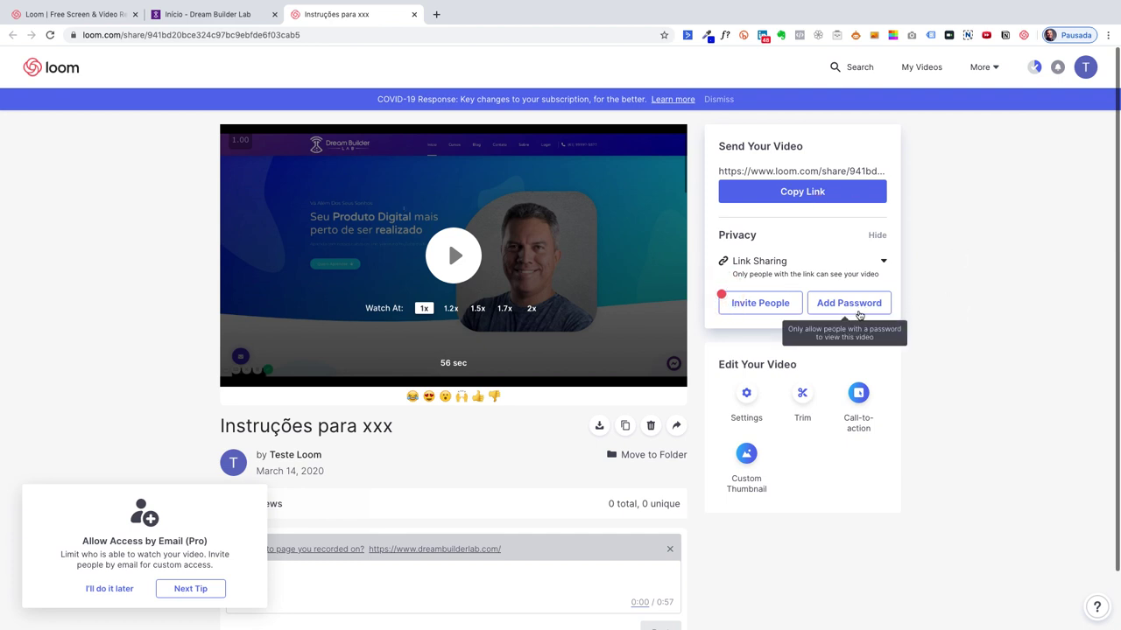
Advance the tour to Add Password, view the Password Protect form's fields and cancel it without entering anything
click(184, 591)
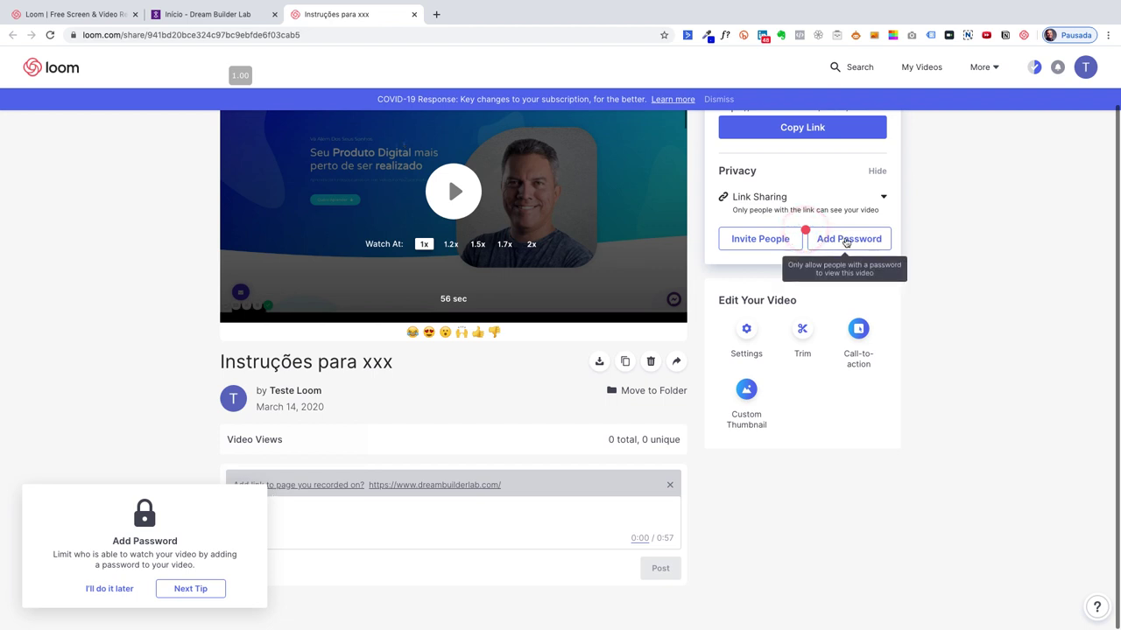
click(846, 243)
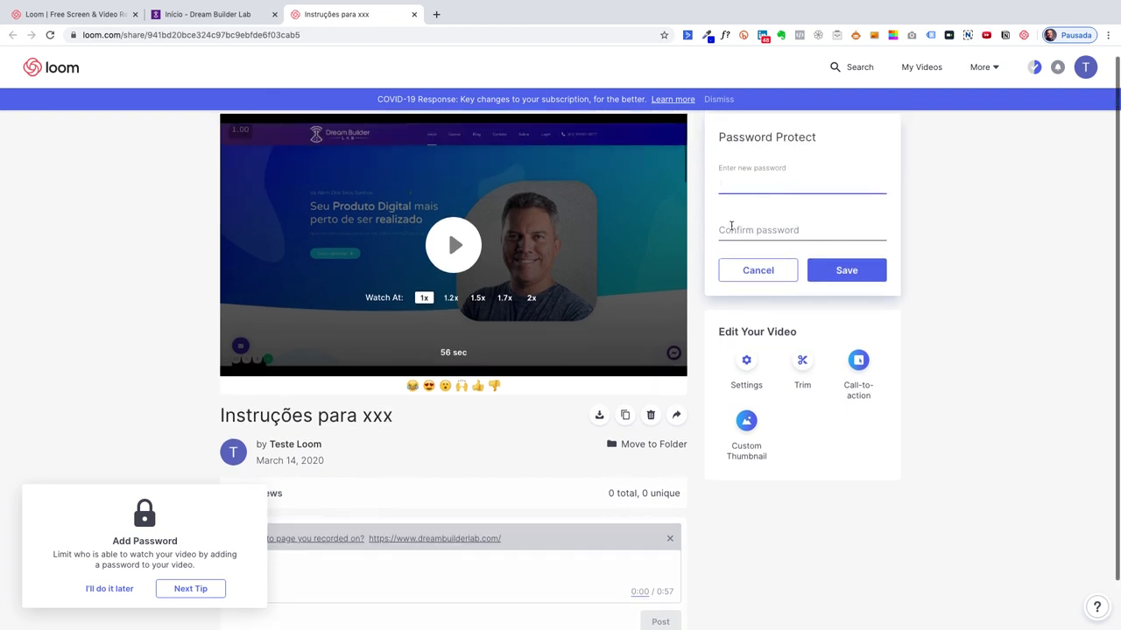
click(749, 230)
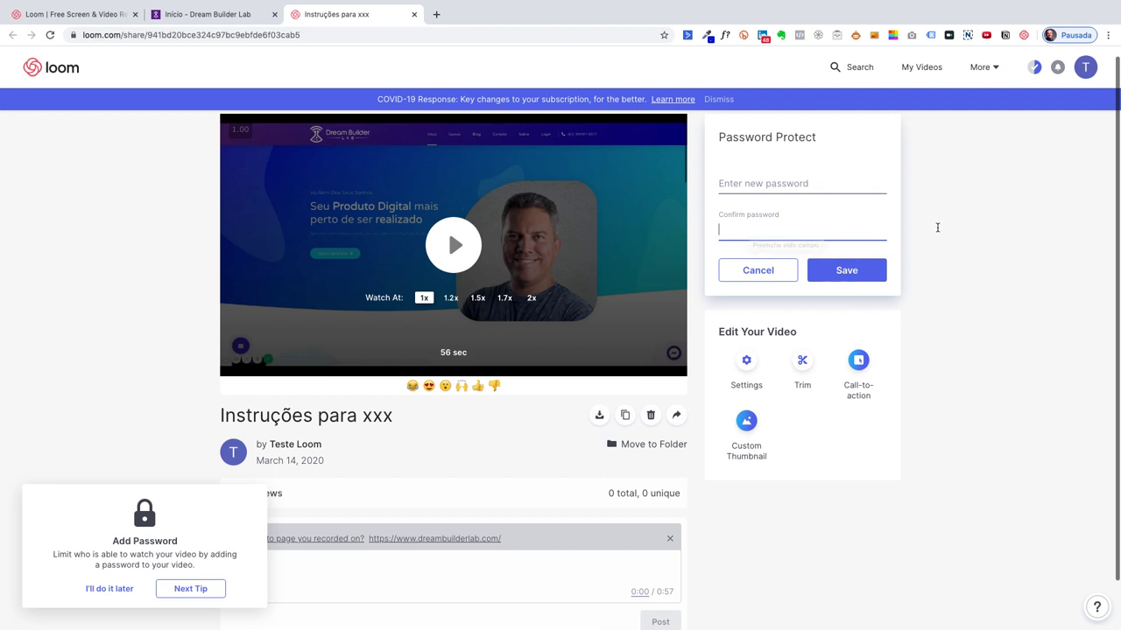
click(763, 271)
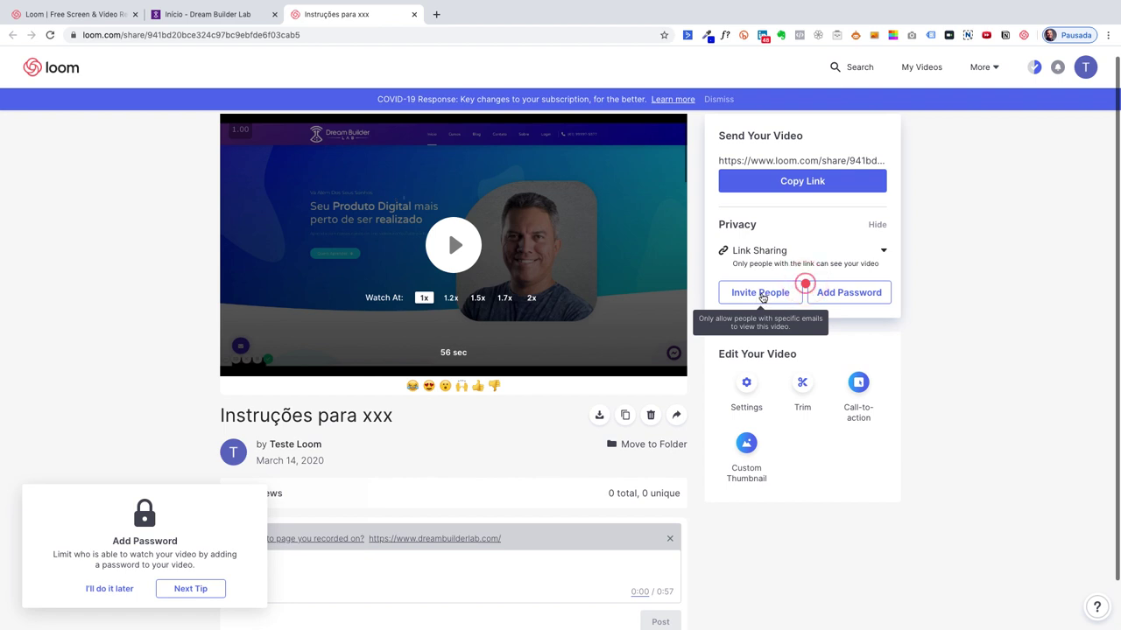
Go through the remaining tips on settings and trimming, call-to-action and custom thumbnail, and finish the guided tour
click(188, 594)
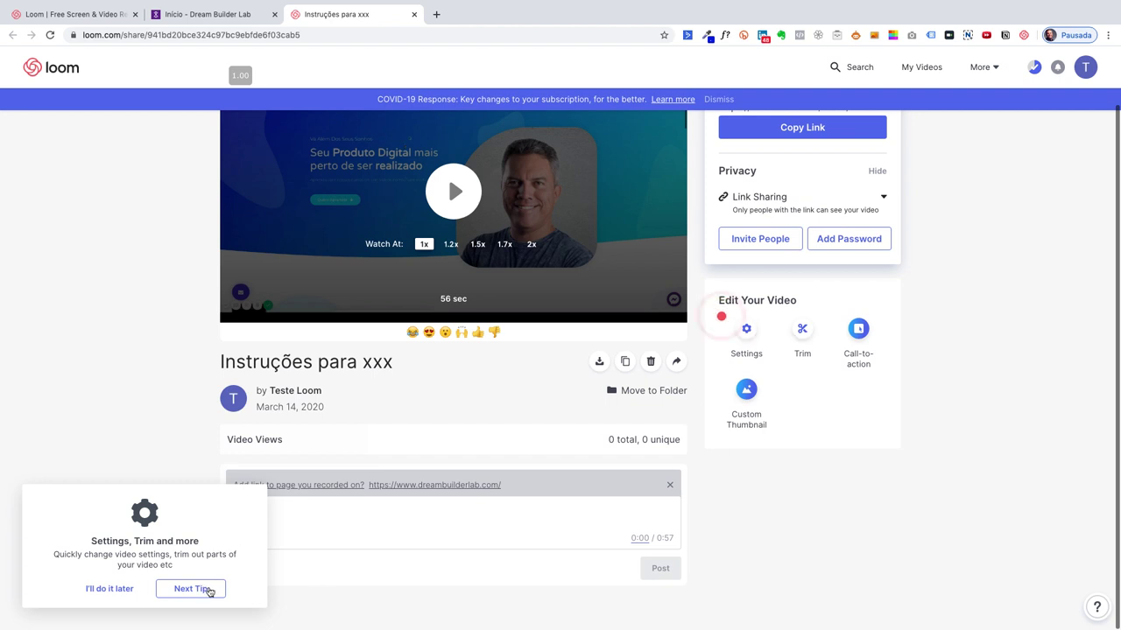
click(209, 590)
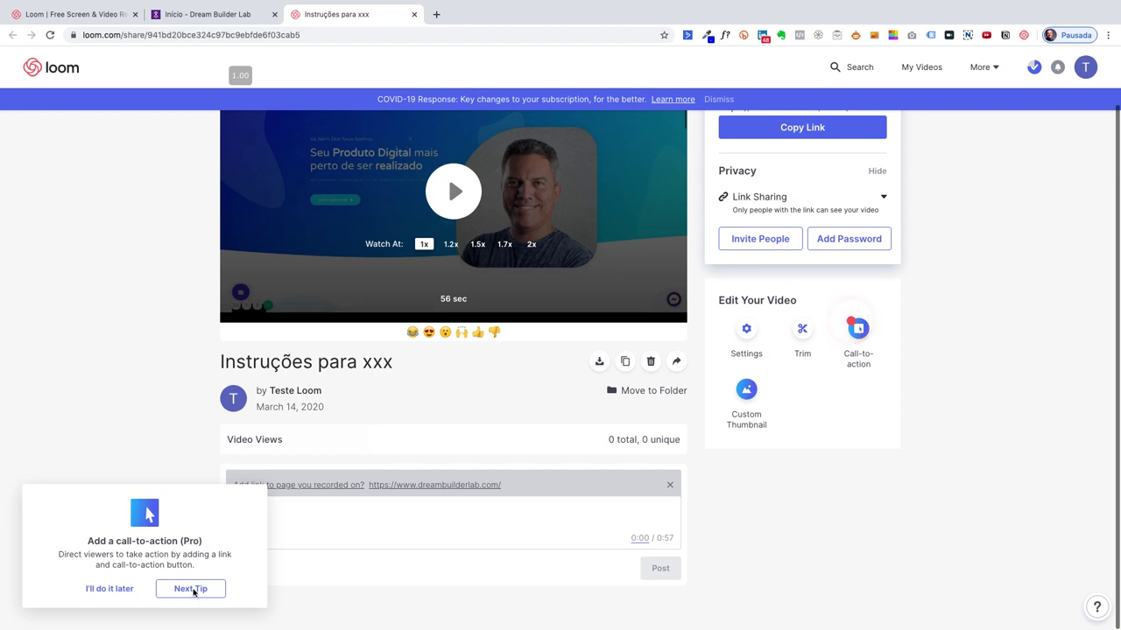
click(191, 590)
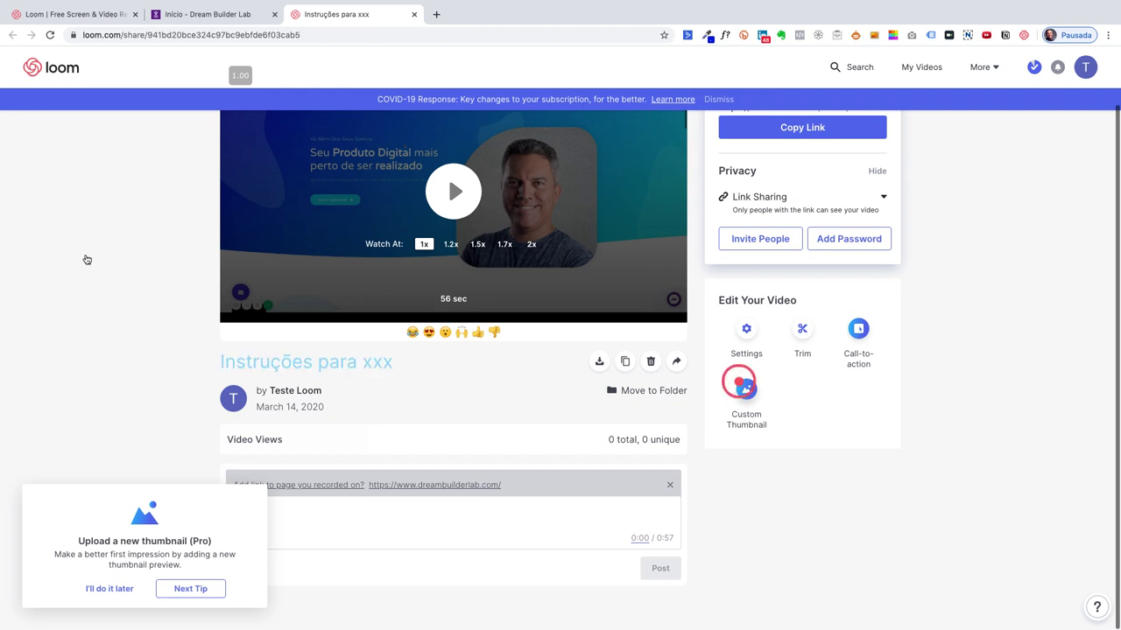
scroll(105, 263, up, 2)
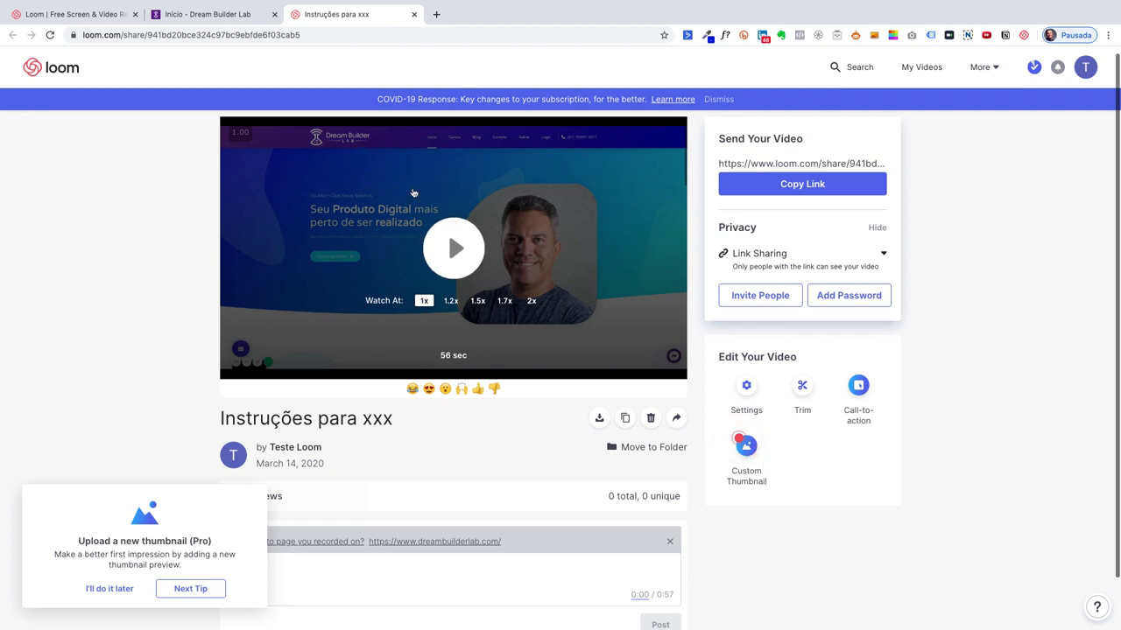
click(191, 589)
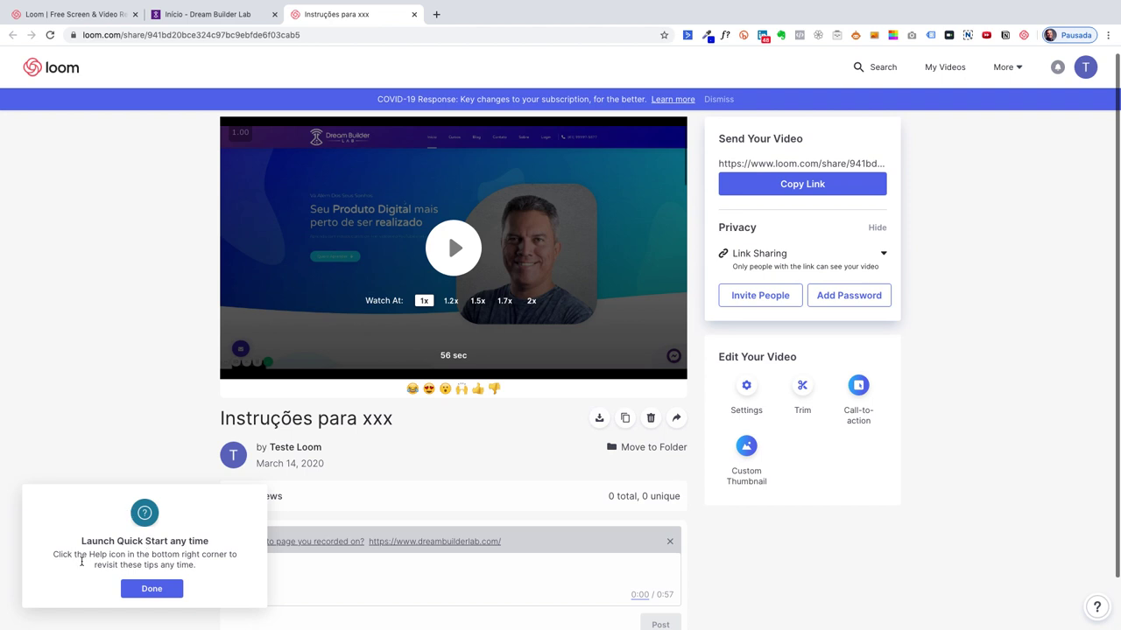
drag(89, 555, 130, 555)
click(130, 555)
click(149, 589)
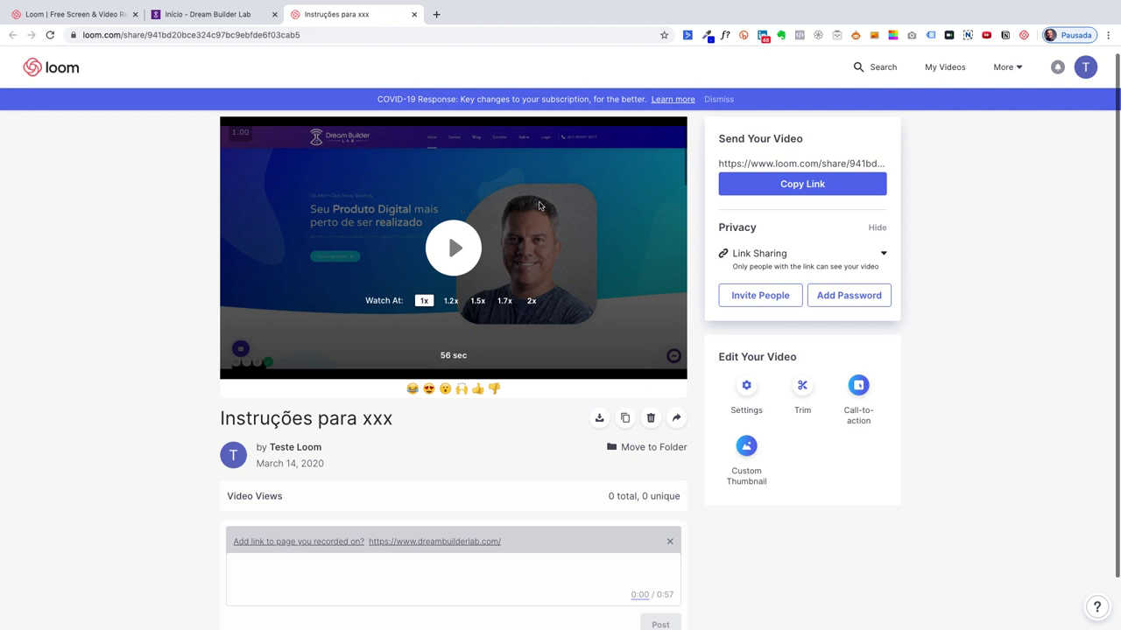
Show the Archive and Delete choices for removing the video and leave that dialog
click(651, 418)
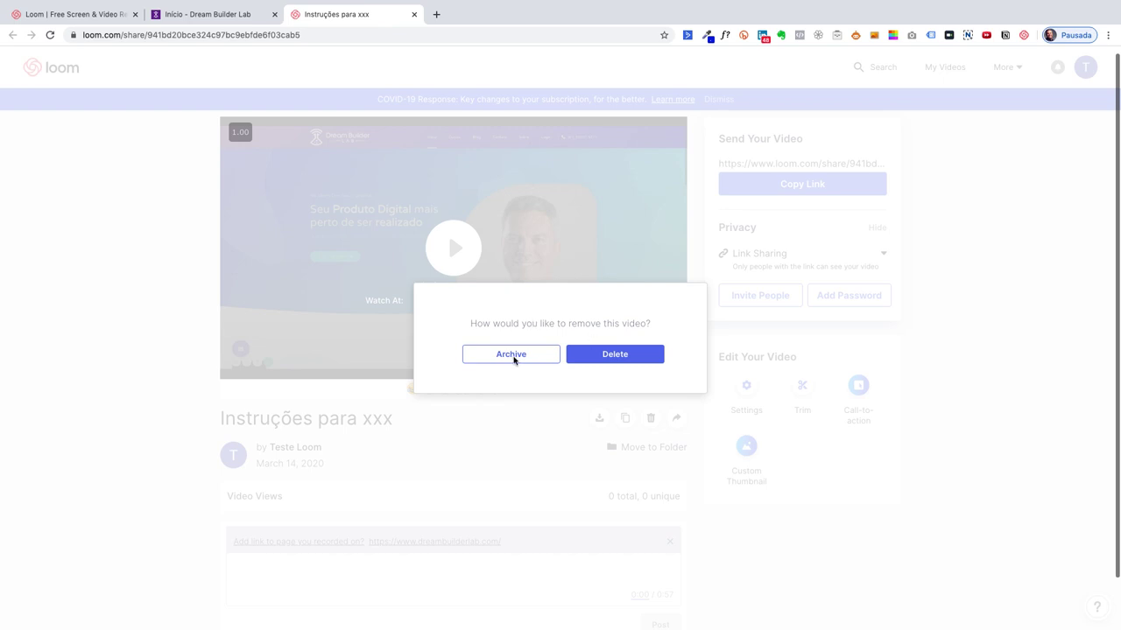
click(511, 355)
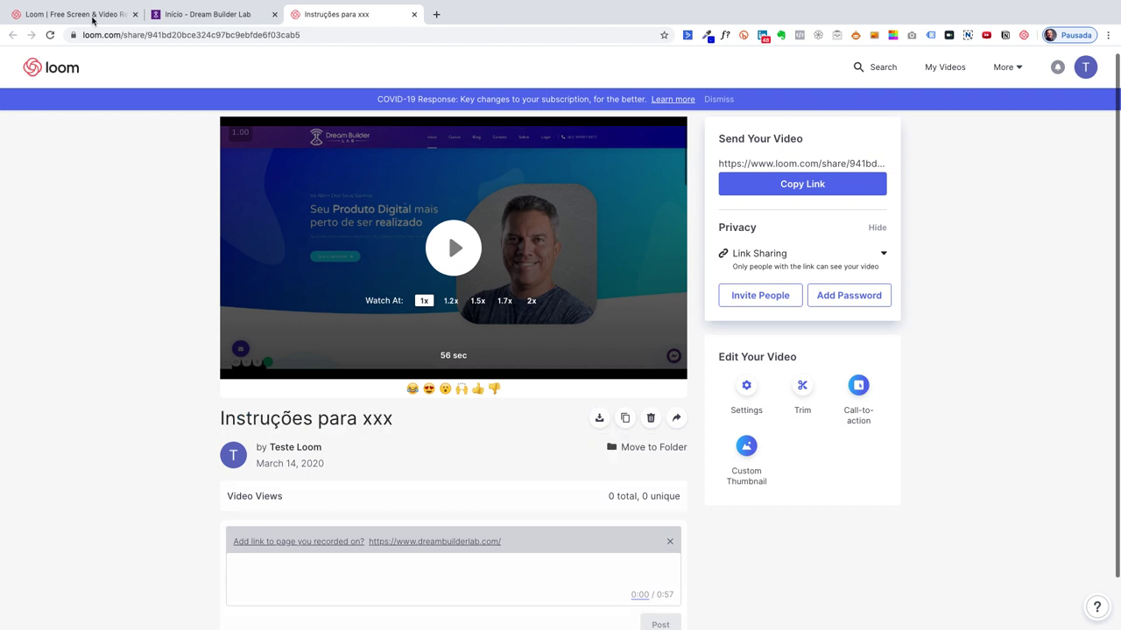
Return to the My Videos page, refresh it and copy the link of the "Instruções para xxx" video
click(92, 17)
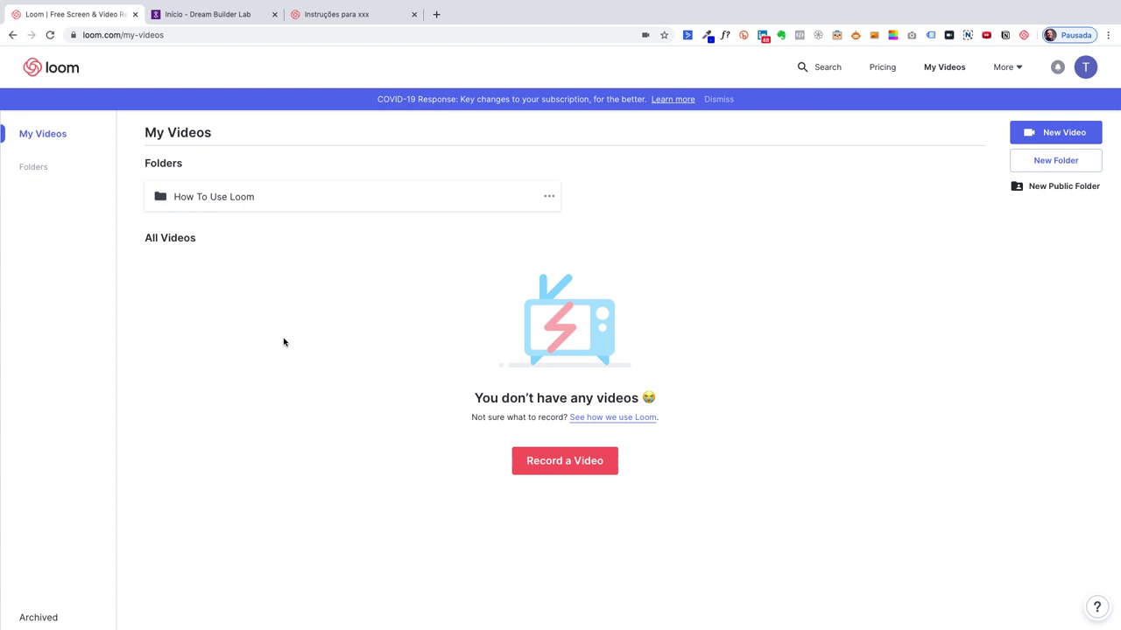
key(super+r)
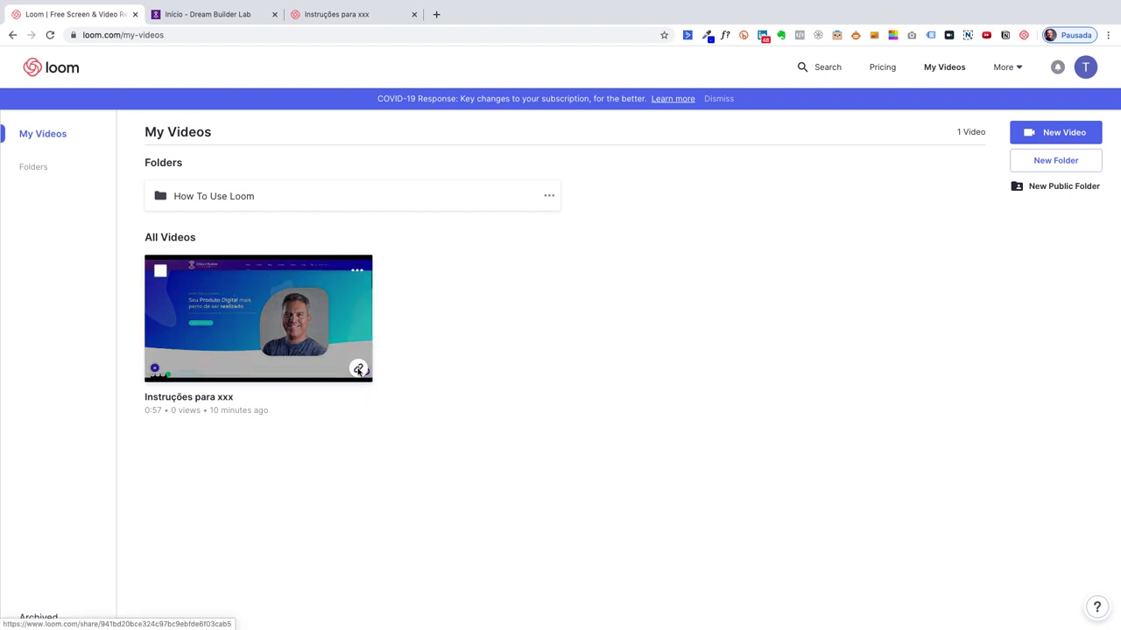
click(359, 369)
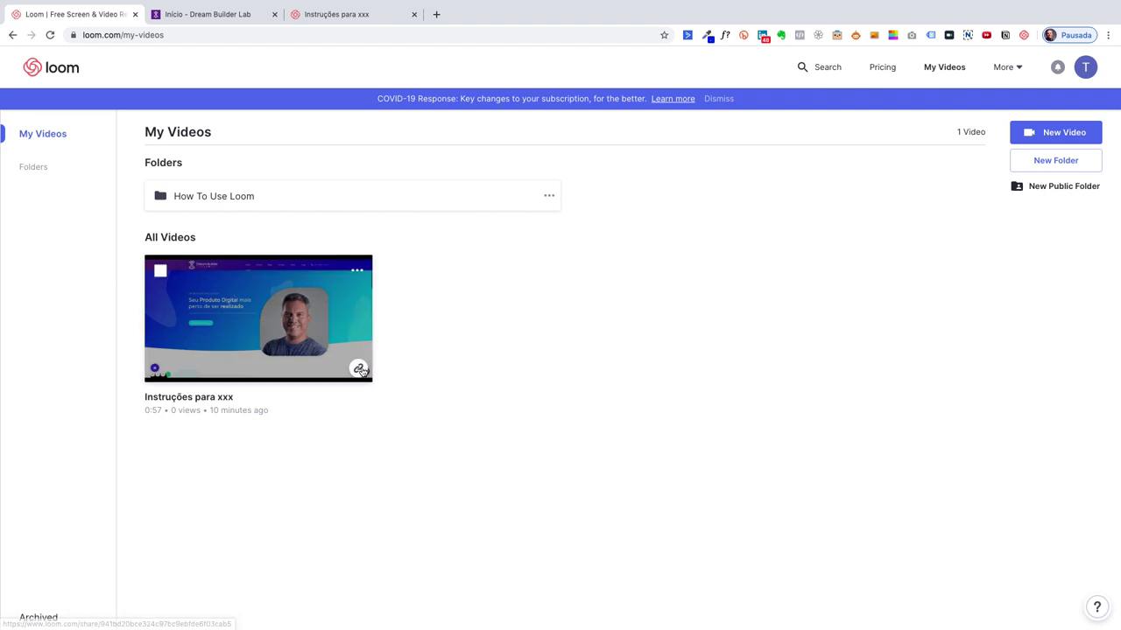
View the rename, archive, download and duplicate options of the "Instruções para xxx" video, and select the video in the list
click(357, 273)
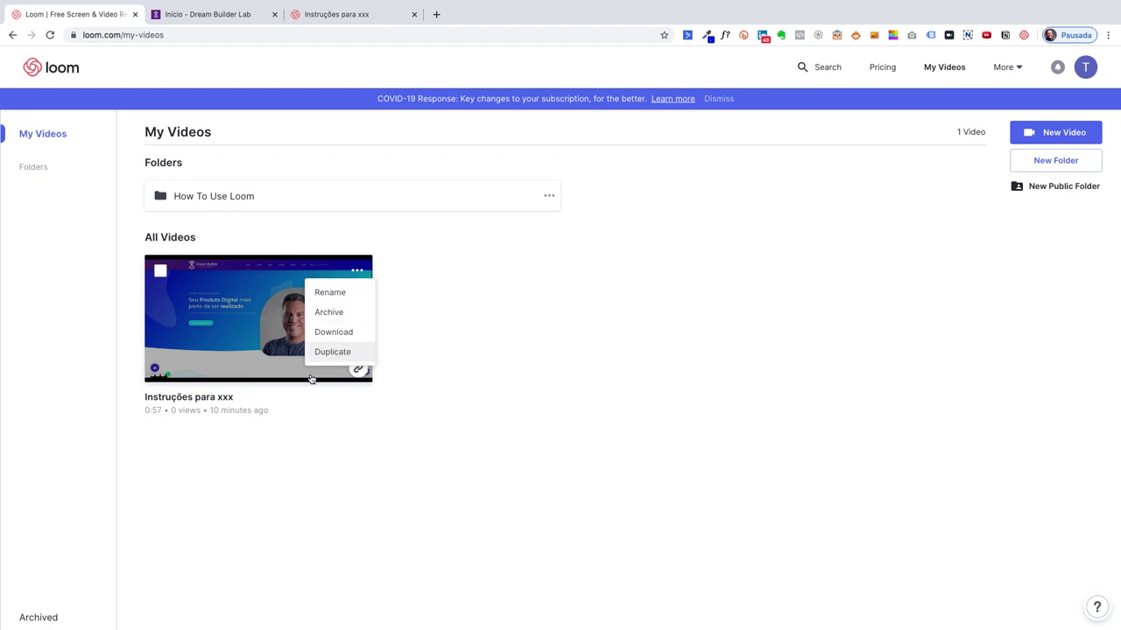
click(267, 462)
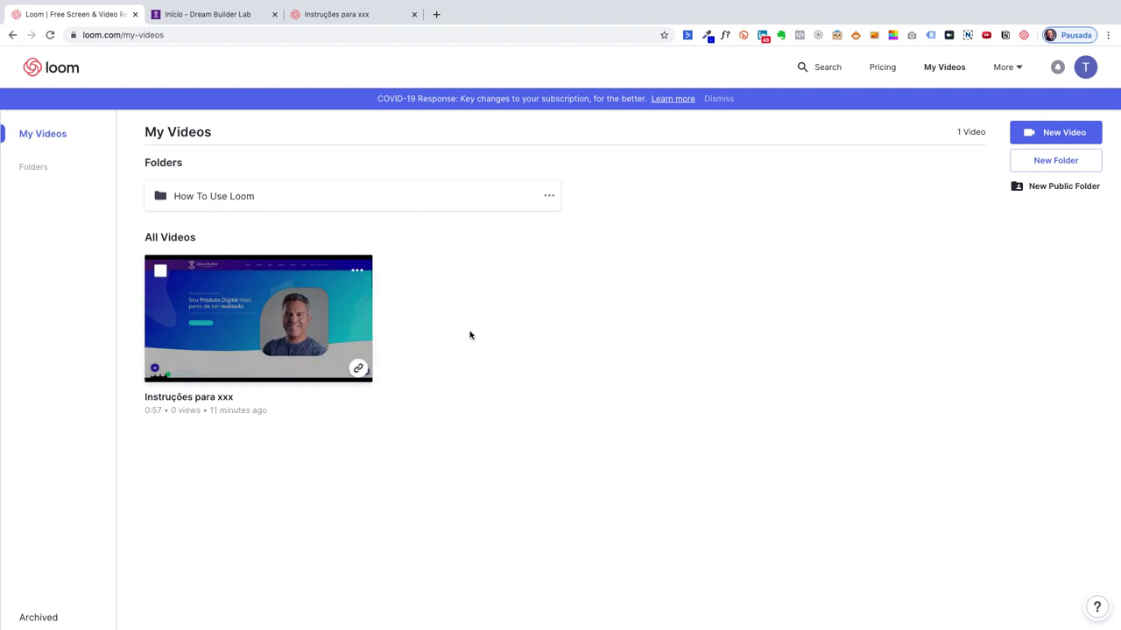
click(160, 272)
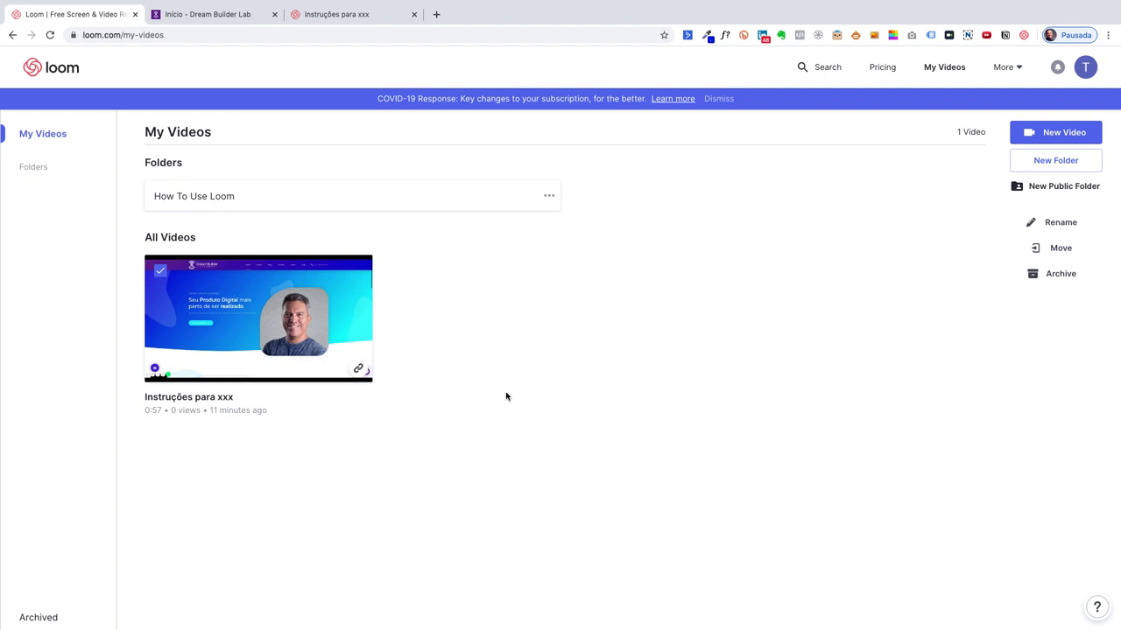
Deselect the video and create a new folder named "Nome da disciplina" in My Videos
click(159, 270)
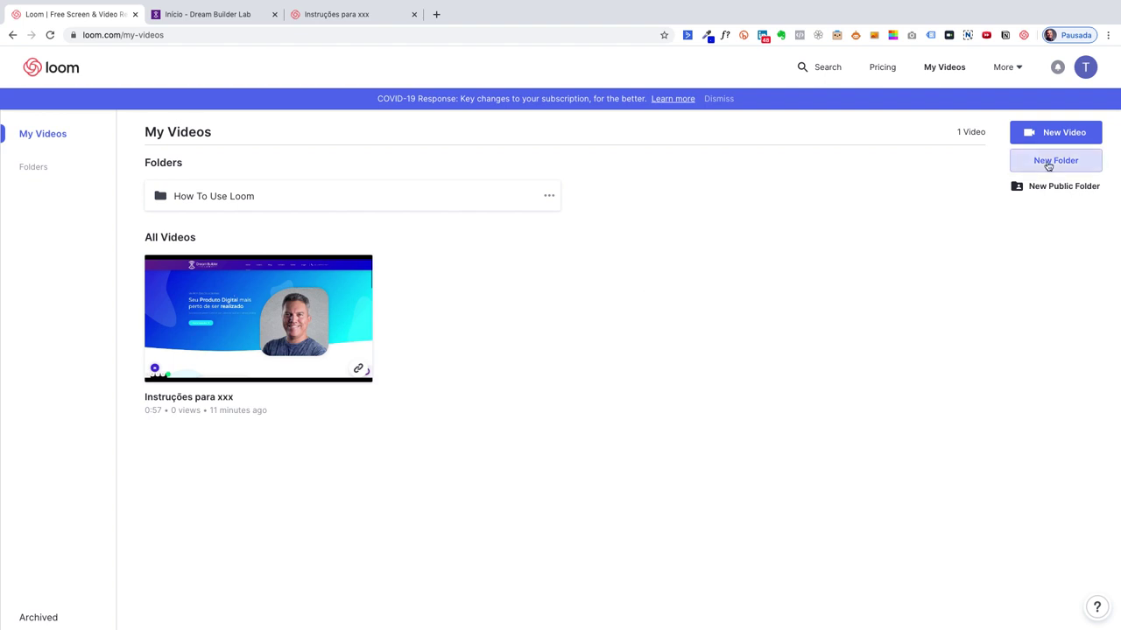
click(1048, 166)
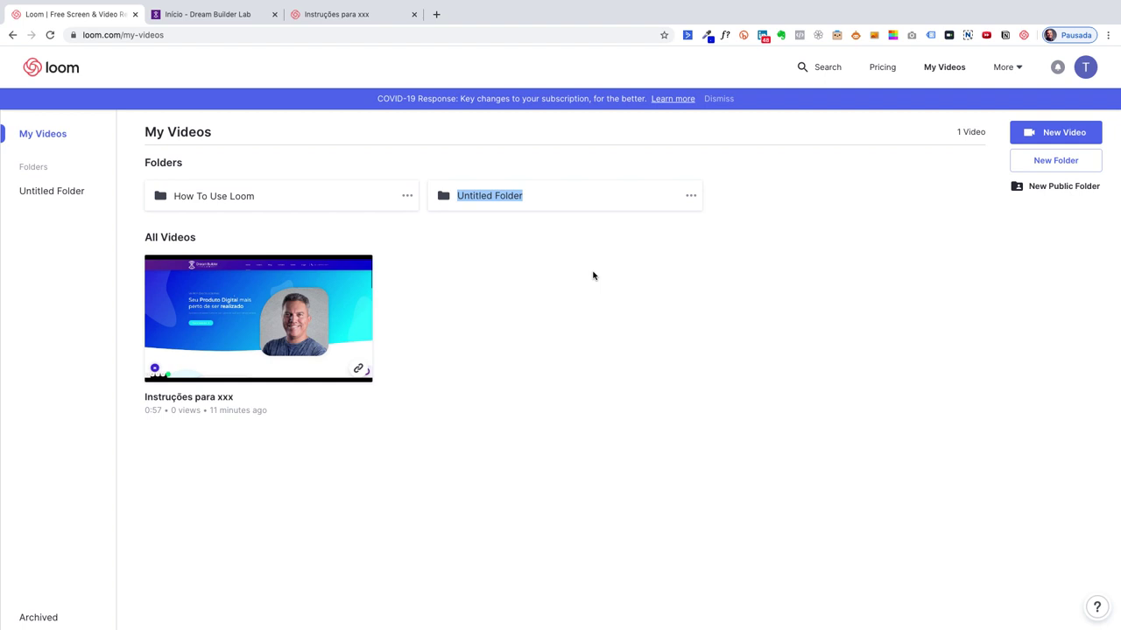
text(EBOOK)
key(BackSpace)
key(BackSpace)
key(BackSpace)
key(BackSpace)
key(BackSpace)
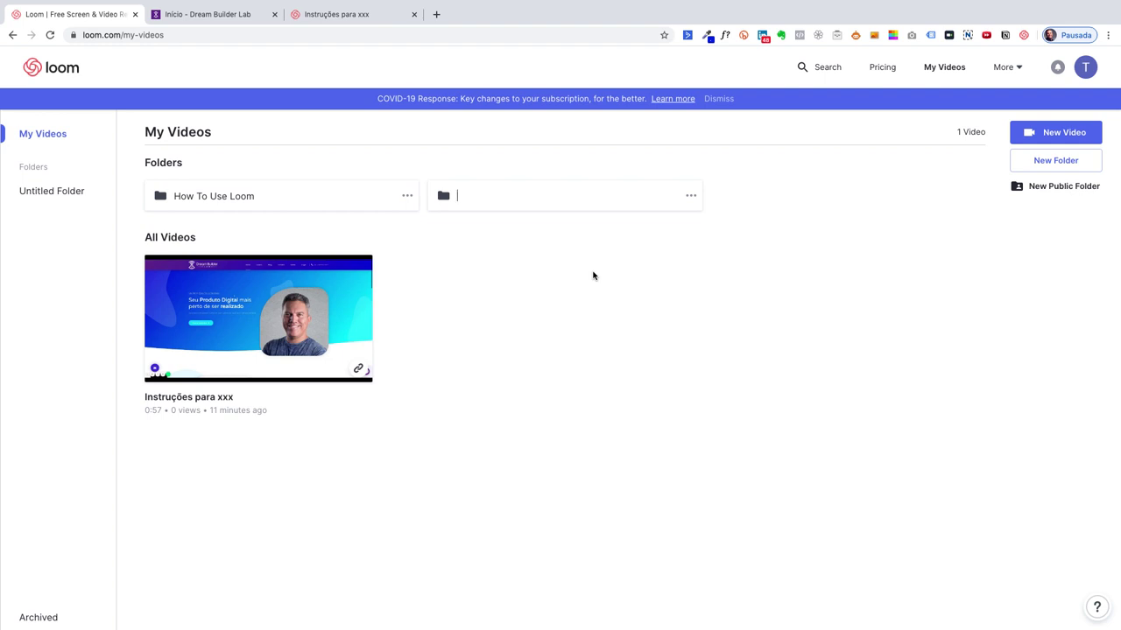
text(Nome da disciplina)
key(Return)
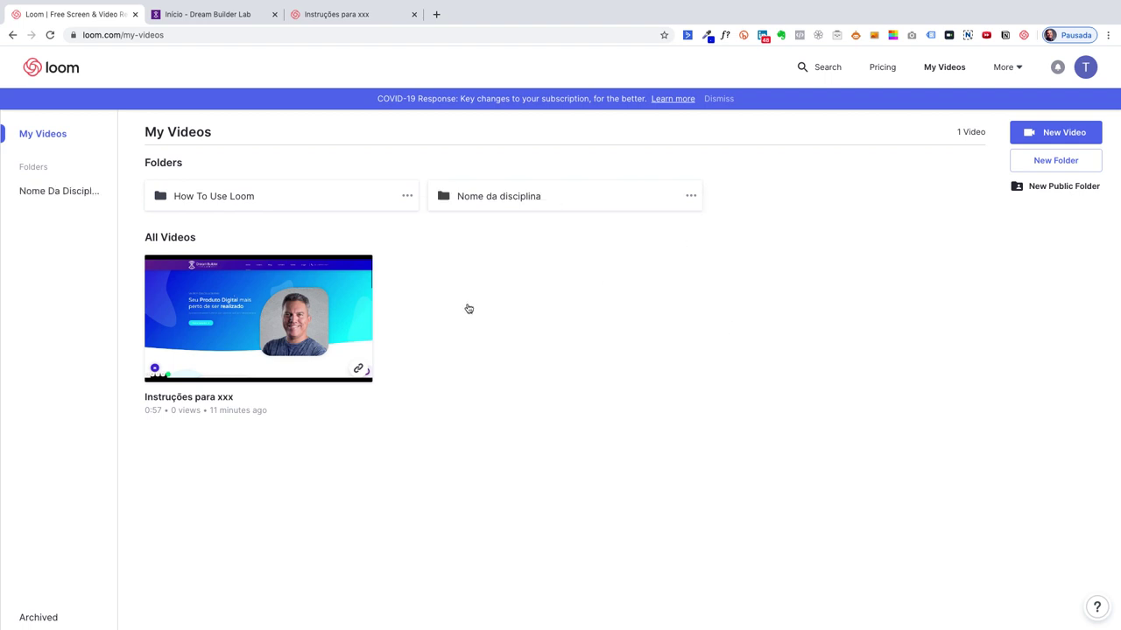
Move the "Instruções para xxx" video into the "Nome da disciplina" folder, and view the folder's contents before returning to My Videos
click(284, 307)
drag(284, 306, 543, 210)
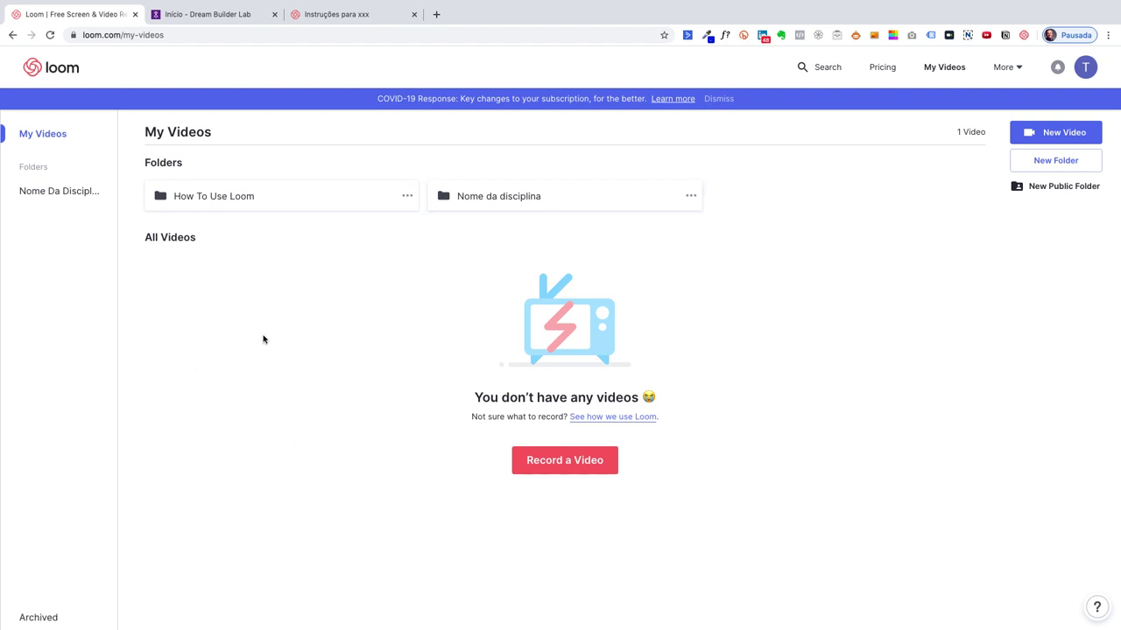
click(503, 200)
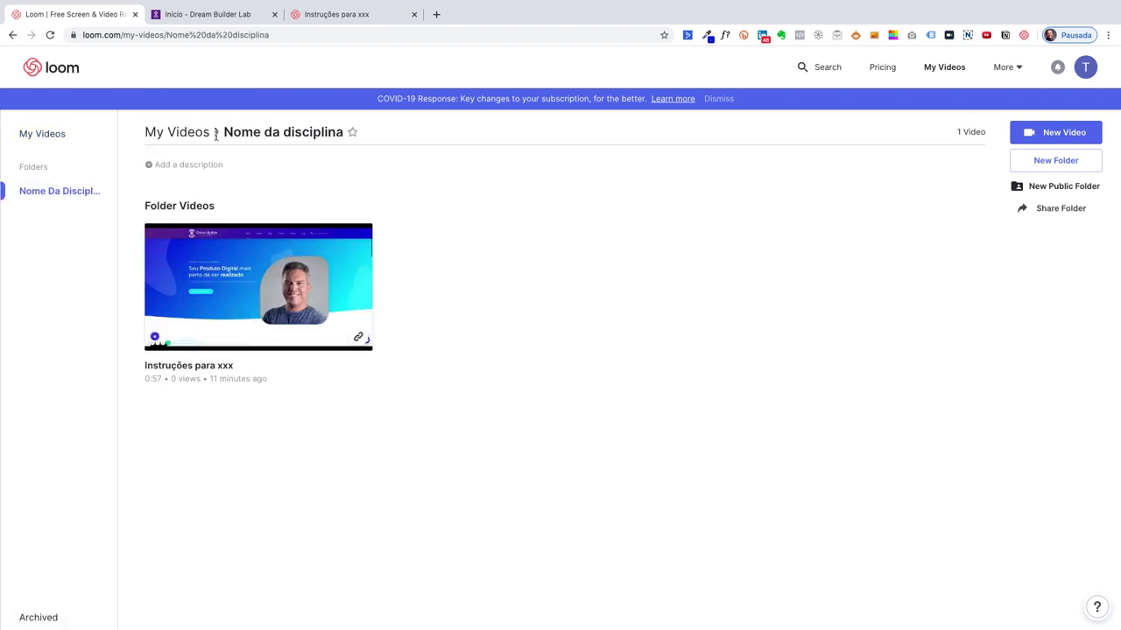
drag(228, 133, 316, 133)
click(194, 134)
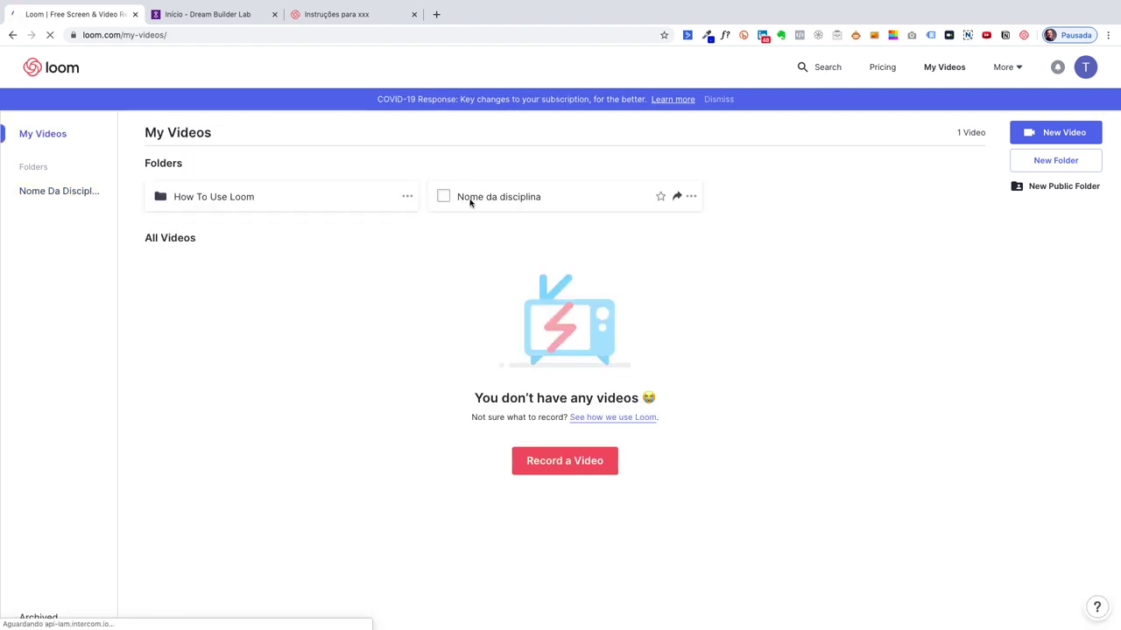
Rename the "Nome da disciplina" folder as "Matemática" and open it
click(692, 198)
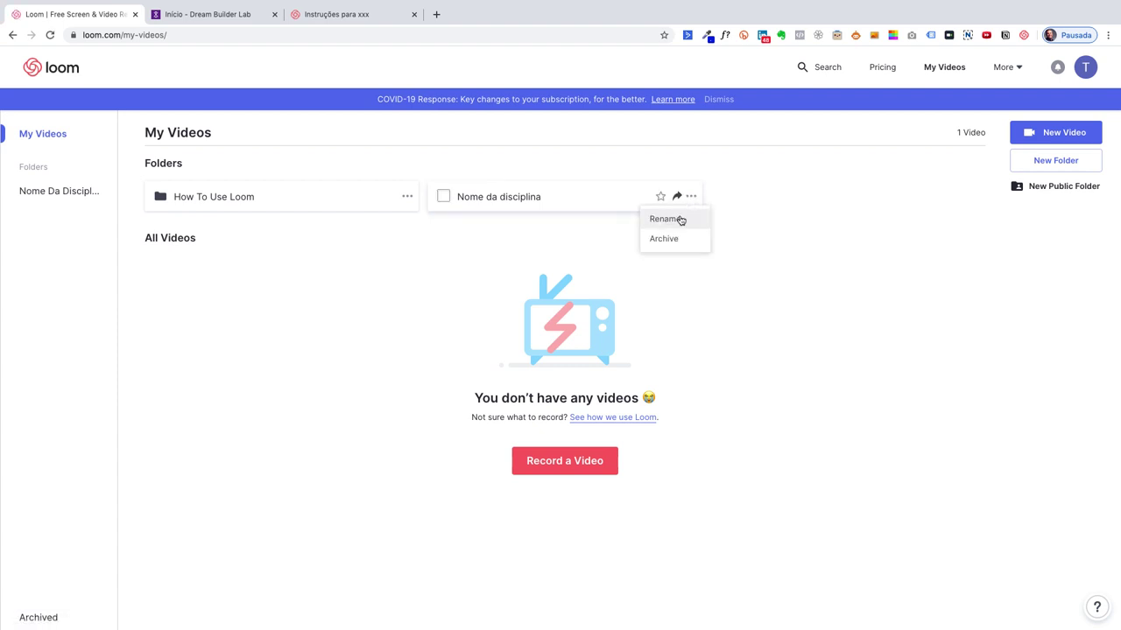
click(681, 222)
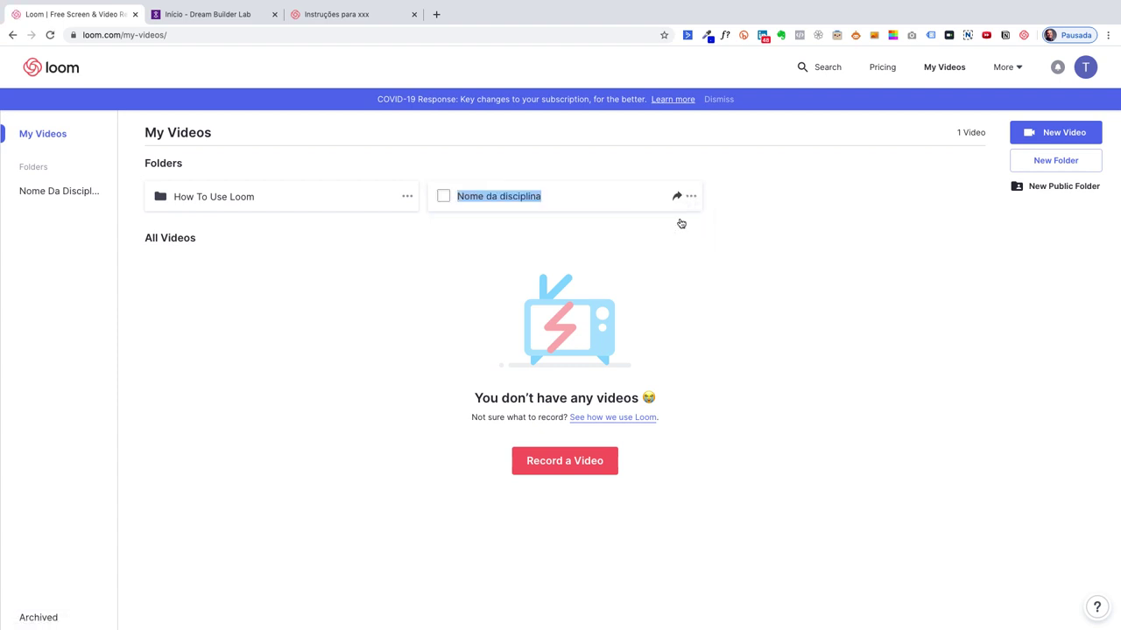
key(Right)
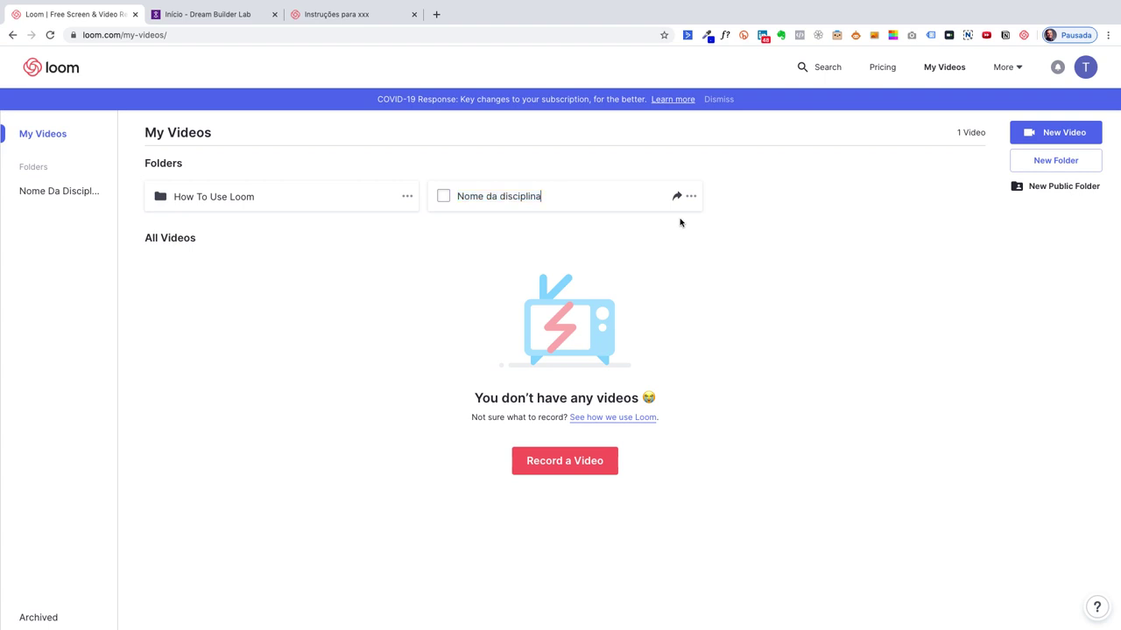
key(super+a)
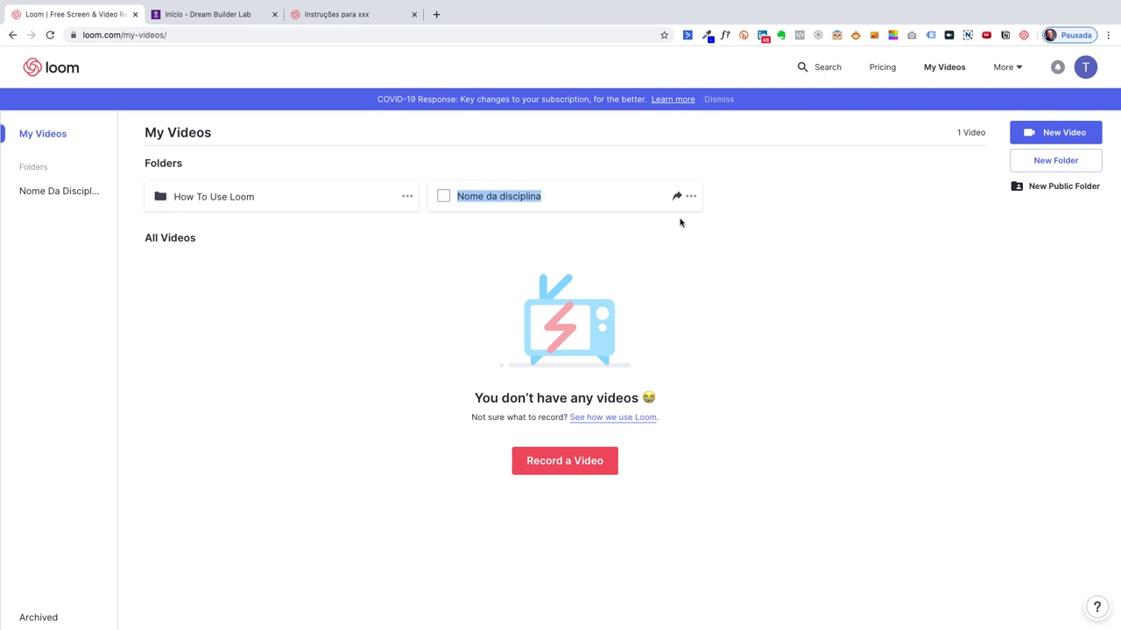
text(Matemática)
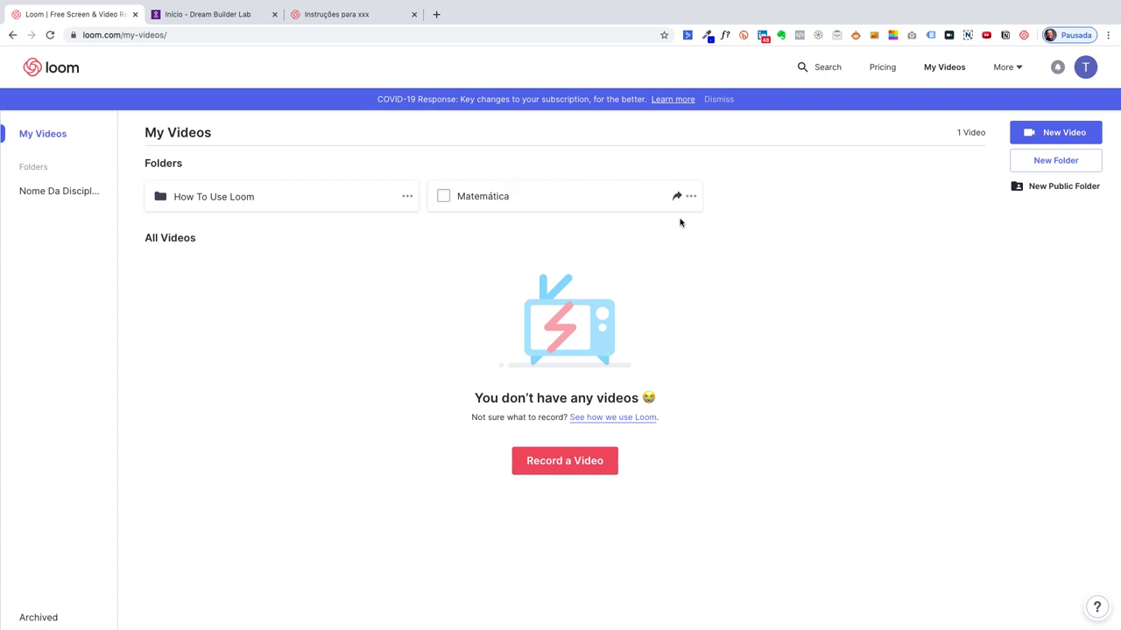
key(Return)
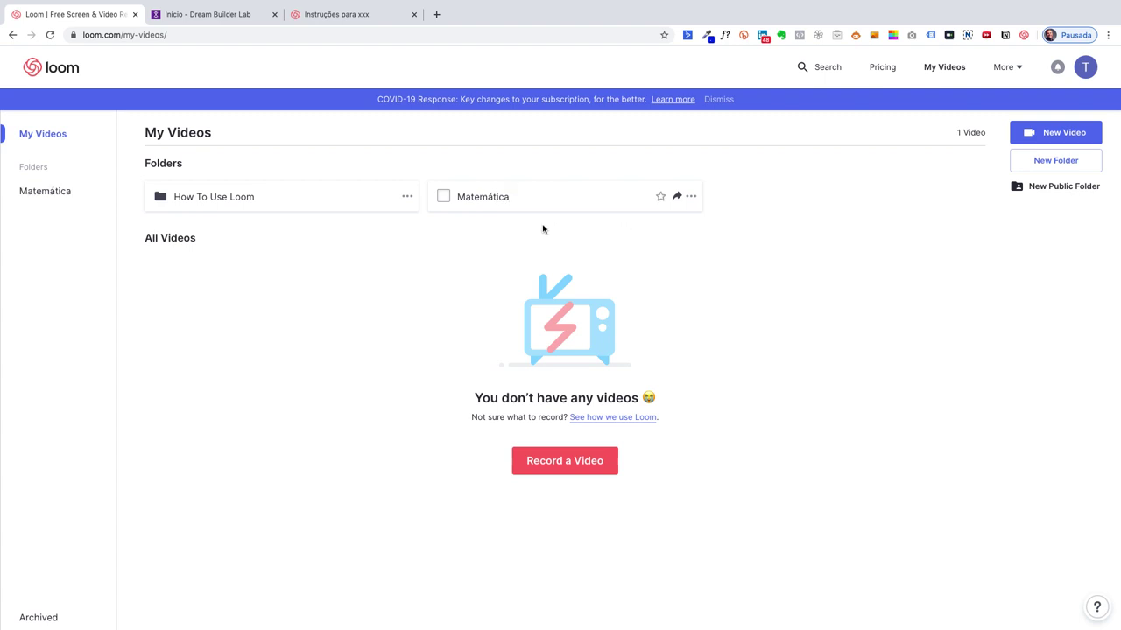
click(508, 198)
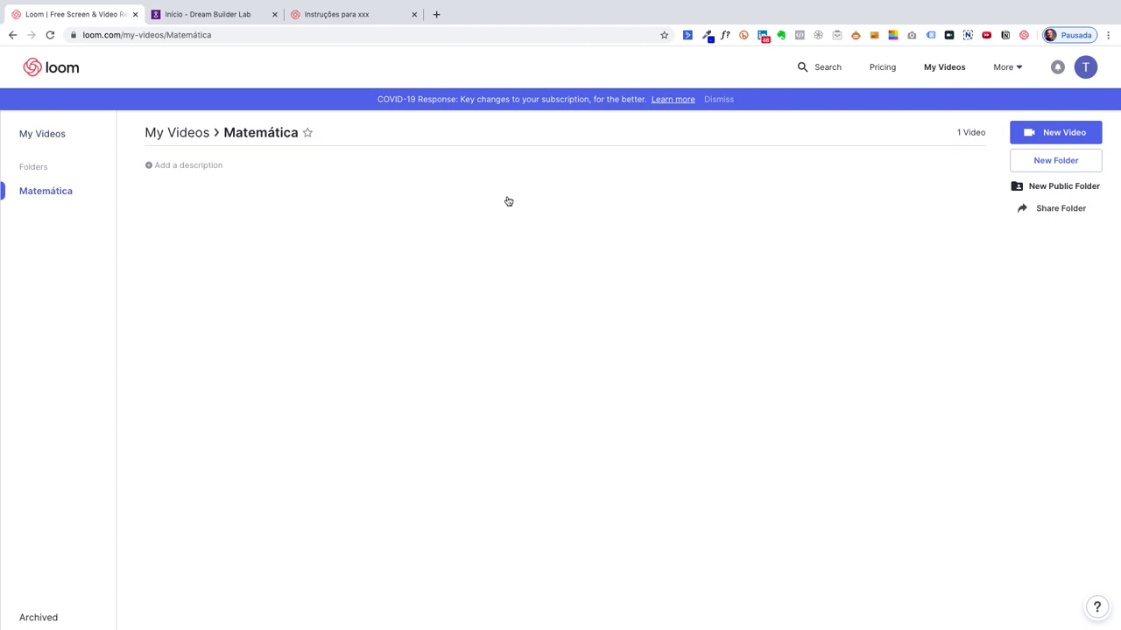